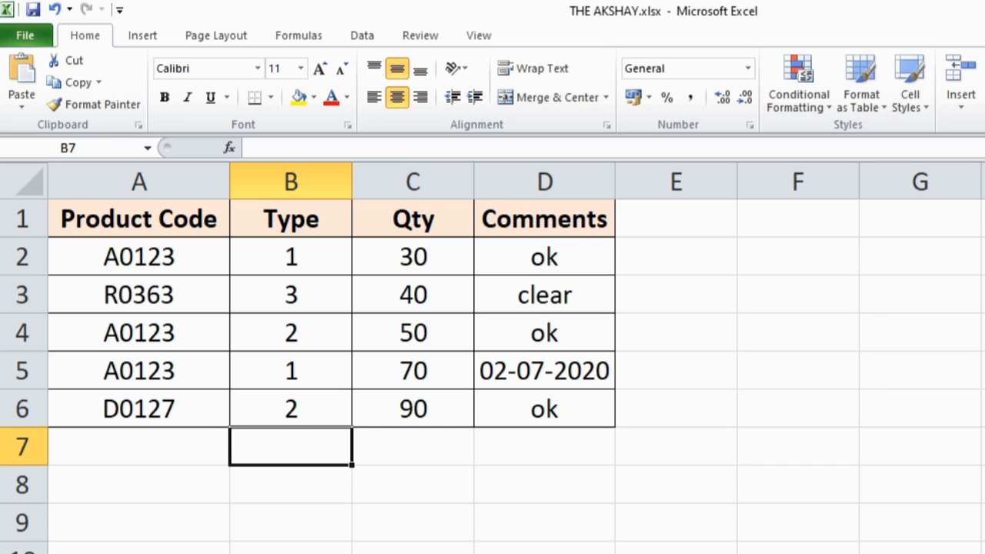
- Enter =COUNTIF(B2:B6,2) in B7 to count the Type 2 entries, and pick out the matching cells B6 and B4
text(=count)
key(Down)
key(Down)
key(Down)
key(Tab)
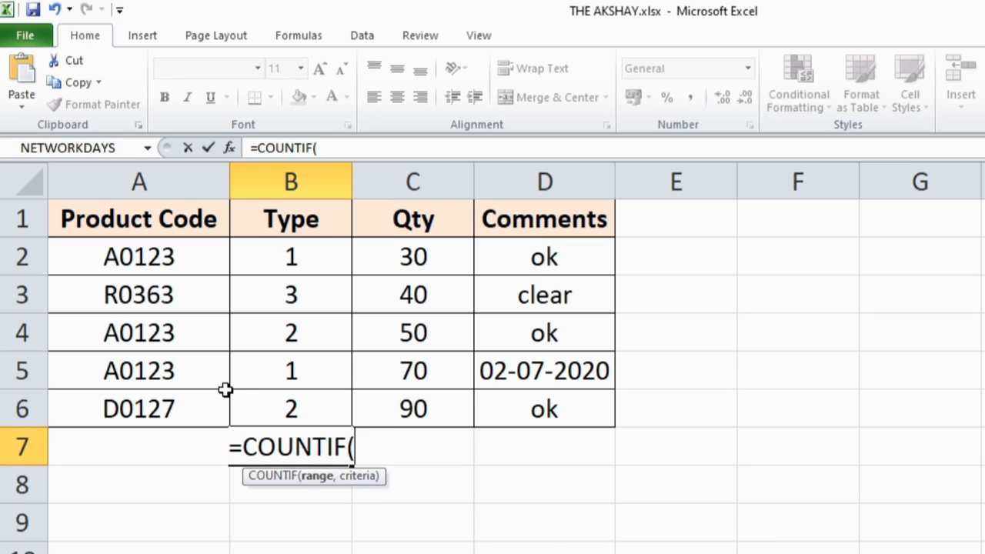
drag(300, 255, 314, 408)
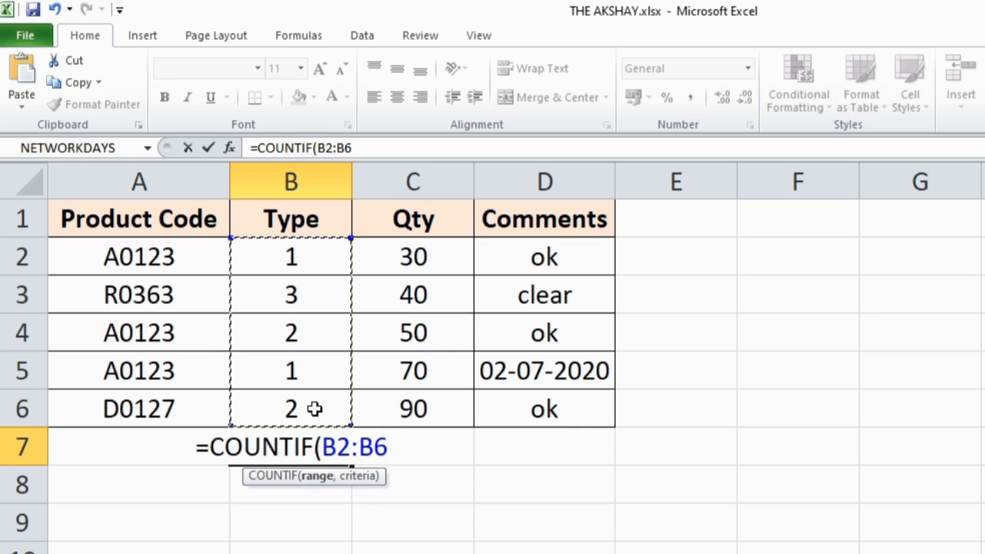
text(,)
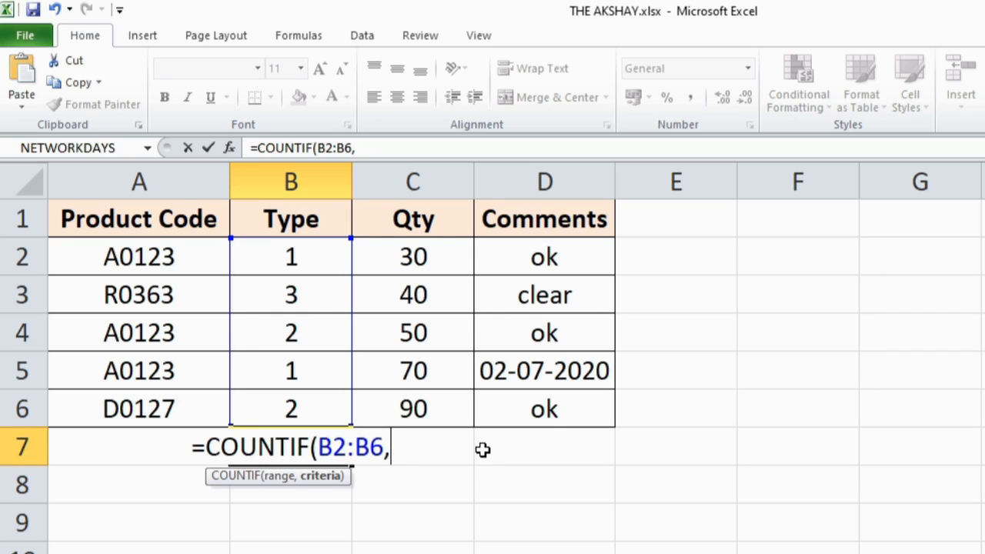
text(2)
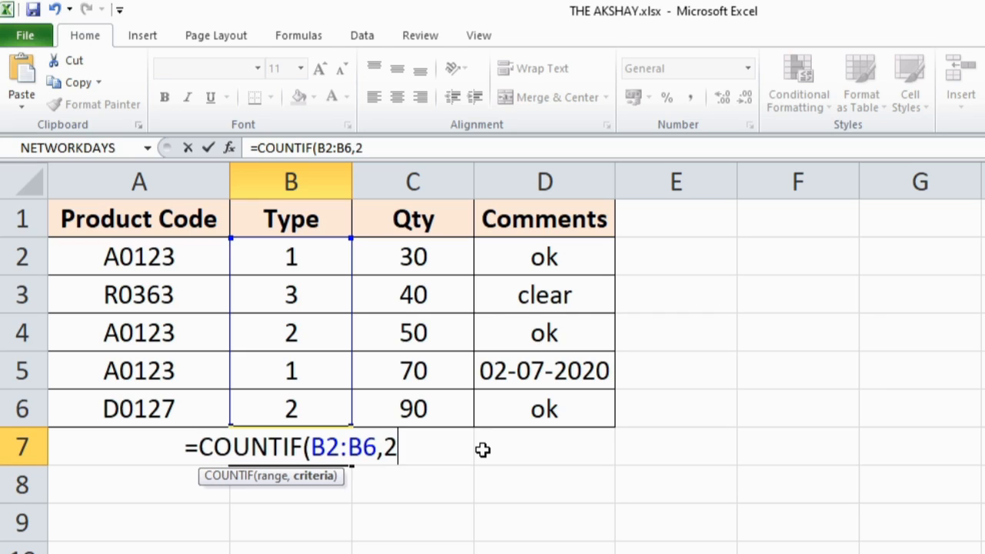
key(Return)
key(Up)
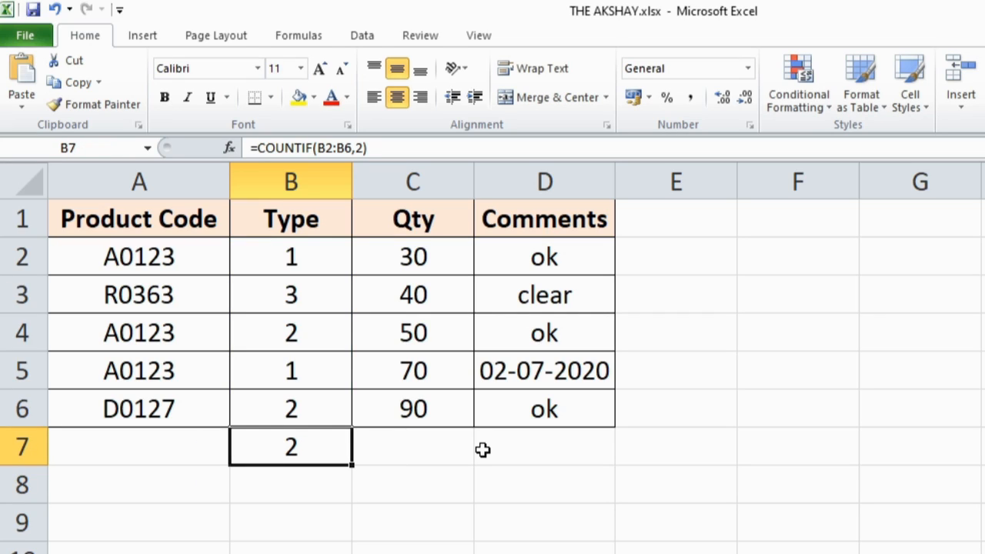
click(331, 403)
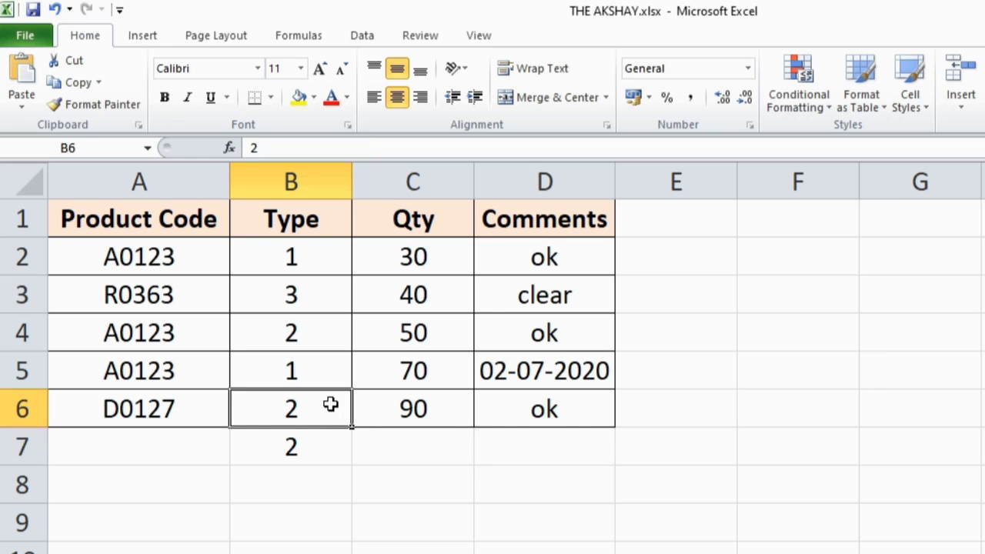
ctrl+click(331, 331)
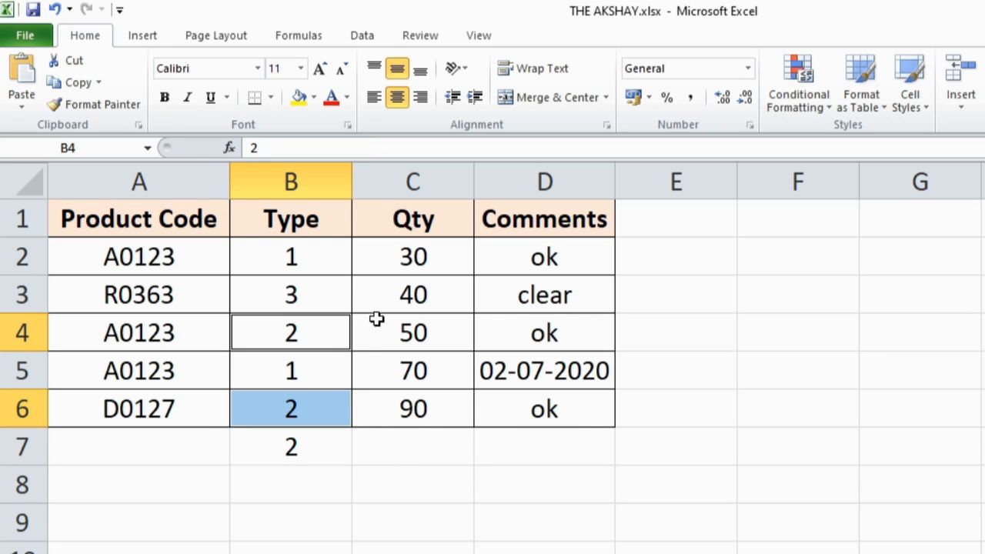
- Change the Type value in B2 to 2 and return to the count formula in B7
click(325, 258)
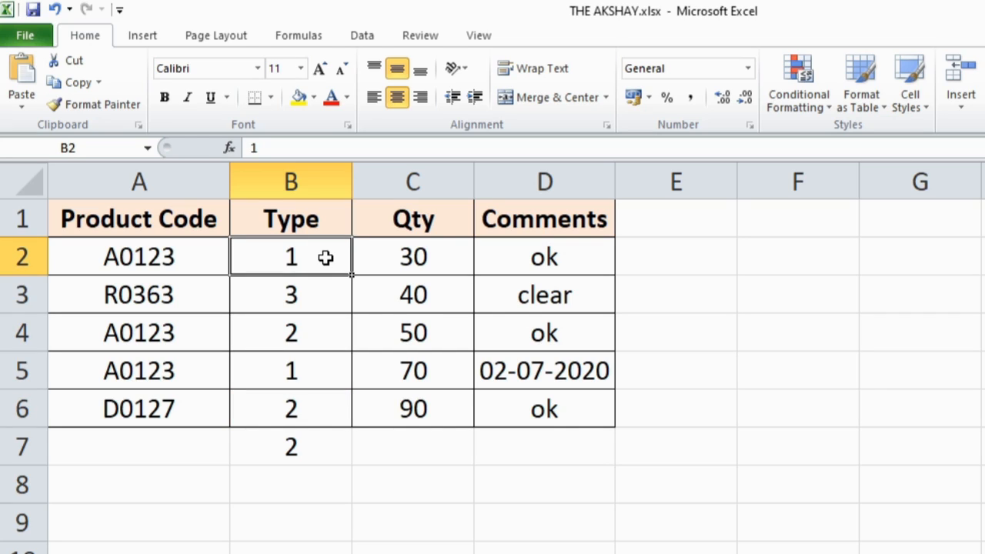
text(2)
key(Return)
key(Return)
key(Return)
key(Return)
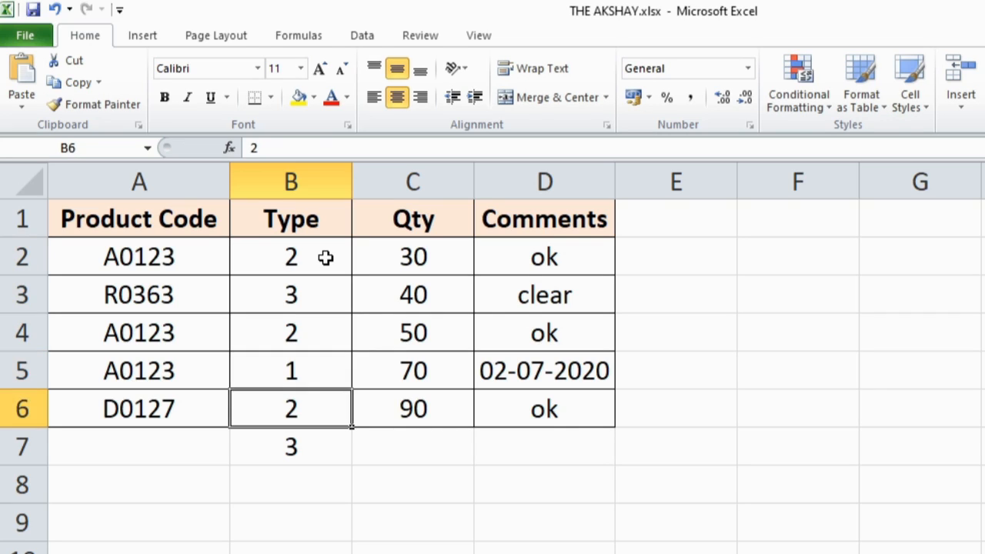
key(Return)
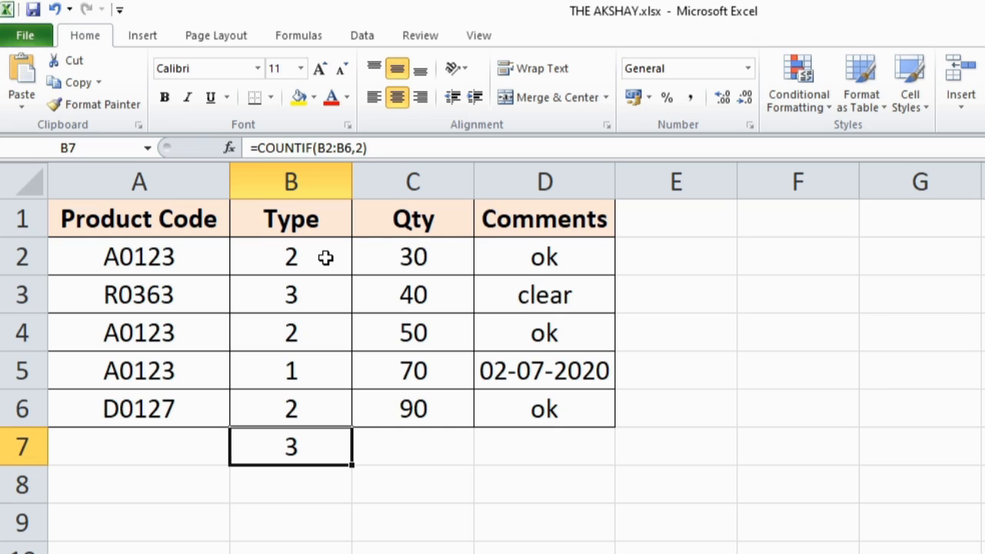
- Enter =COUNTIF(A2:A6,A2) in A7 to count the product codes matching A2, and reselect the formula cell
key(Left)
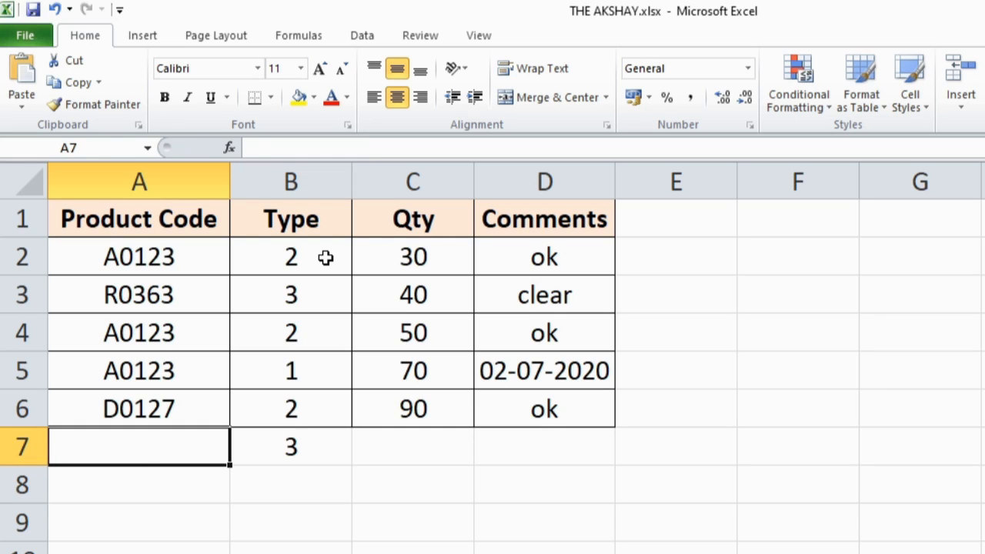
text(=count)
key(Down)
key(Down)
key(Down)
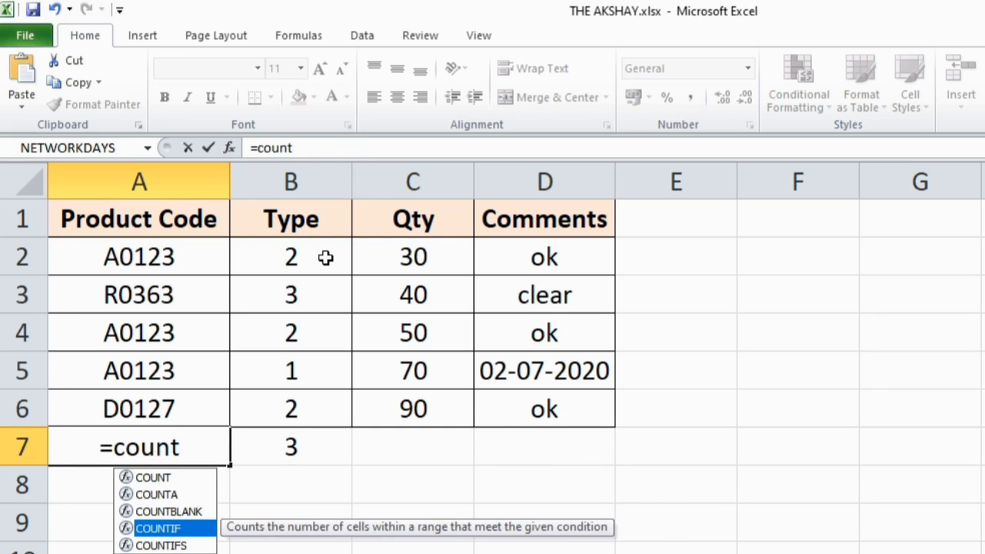
key(Tab)
click(112, 266)
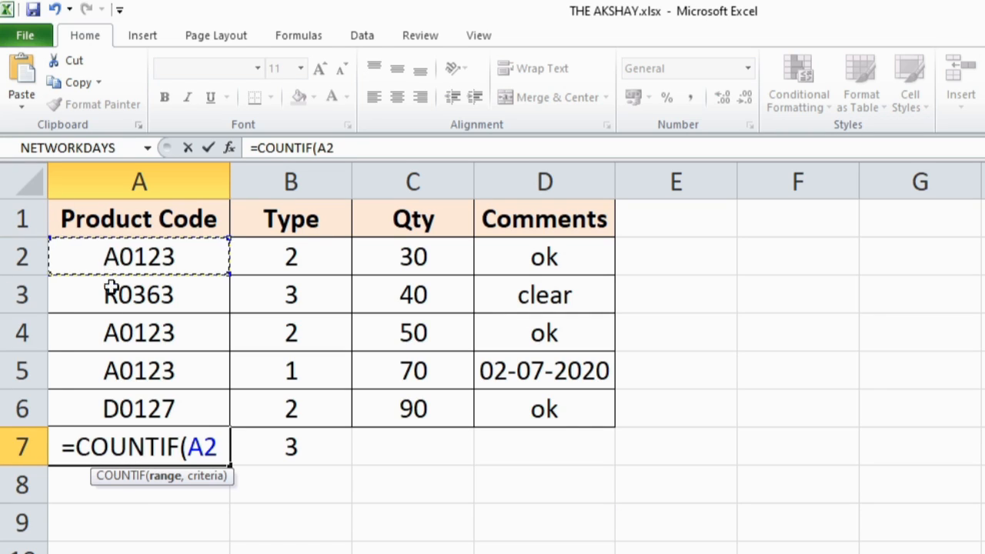
drag(111, 274, 126, 408)
text(,)
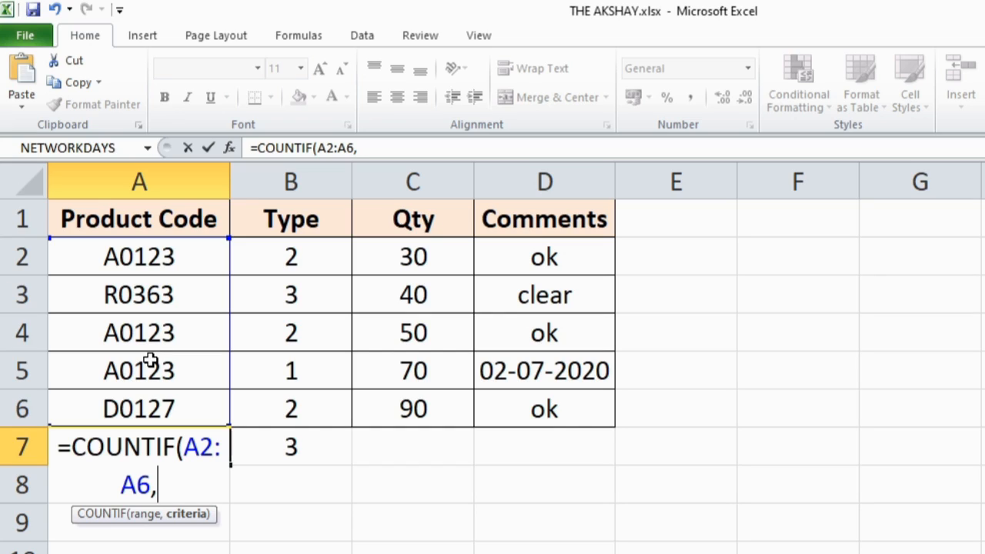
click(180, 257)
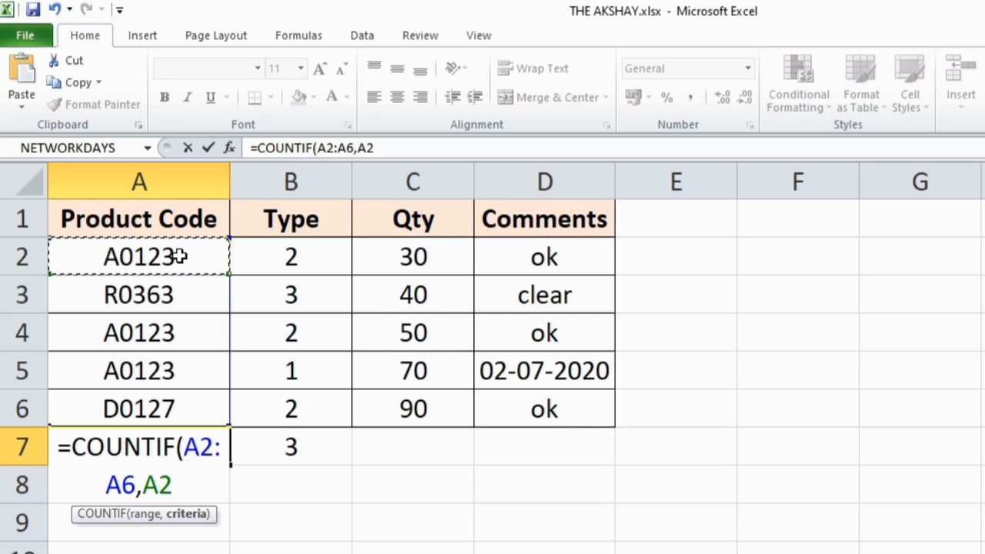
key(Return)
click(179, 456)
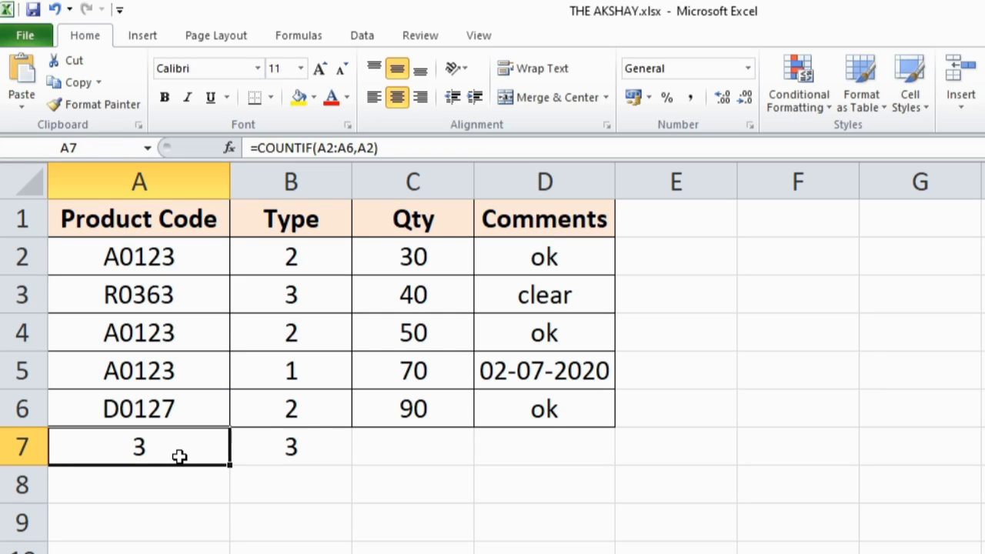
- Check the matching product codes by selecting A5, A4 and A2 together
click(176, 371)
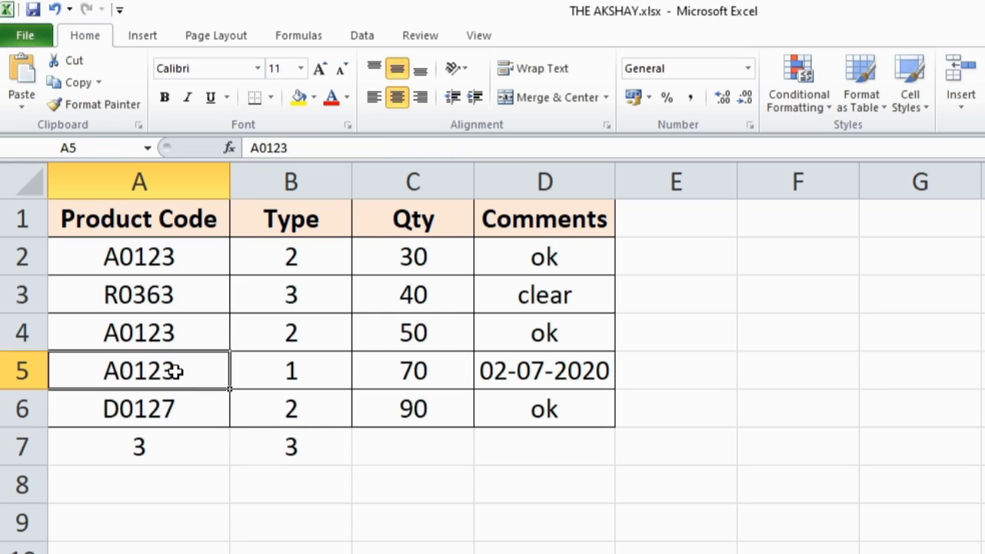
ctrl+click(185, 329)
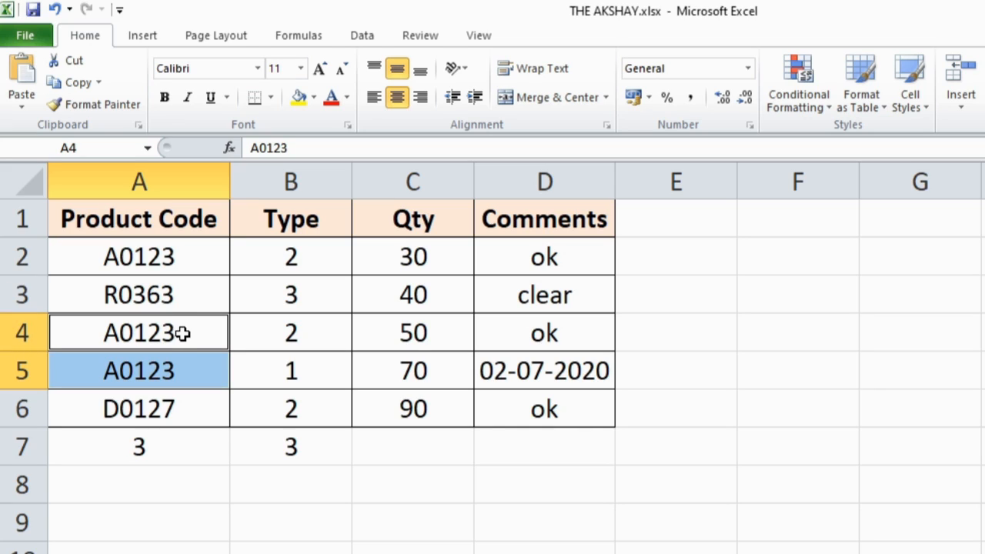
ctrl+click(186, 259)
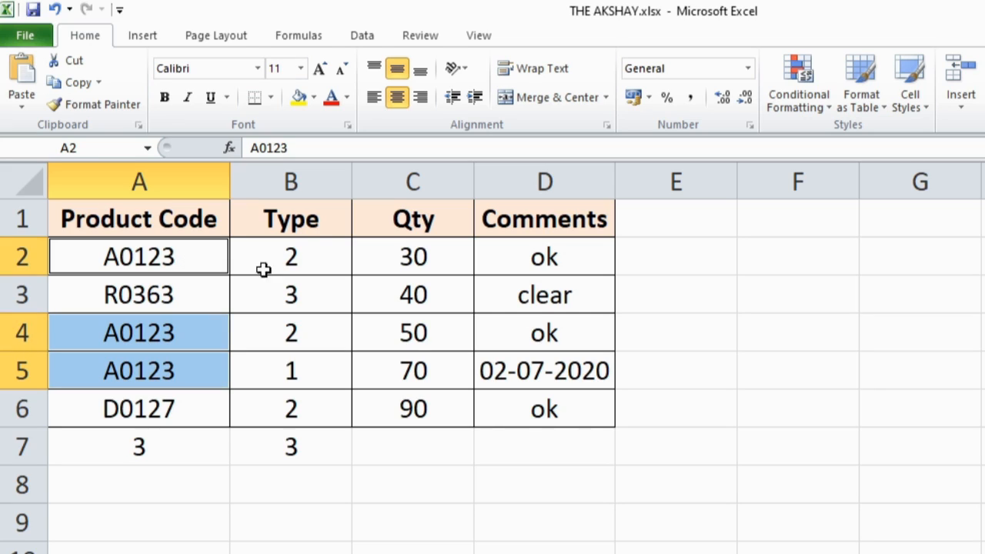
- Enter =COUNTIF(C2:C6,">50") in C7 to count quantities above 50, and inspect the matching cells C5 and C6
click(376, 454)
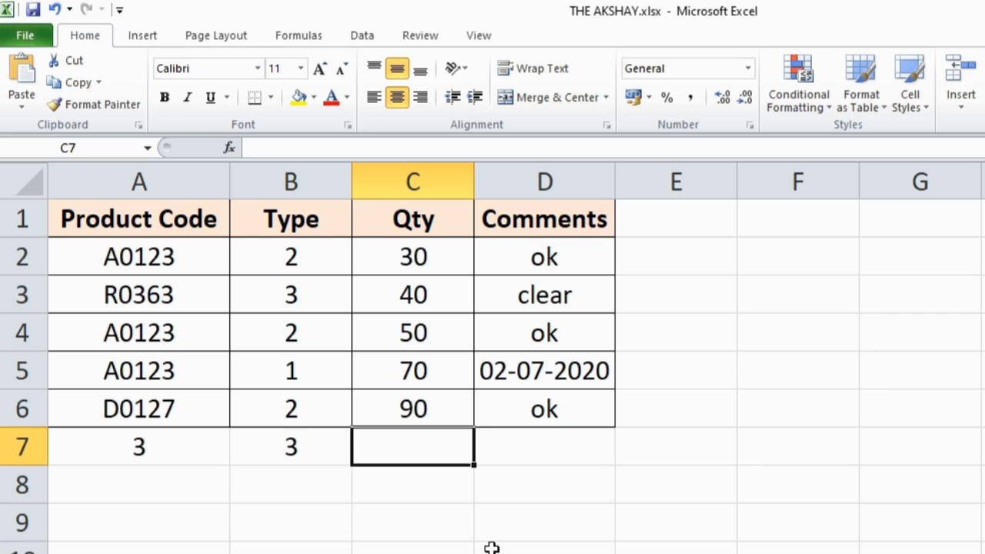
text(=)
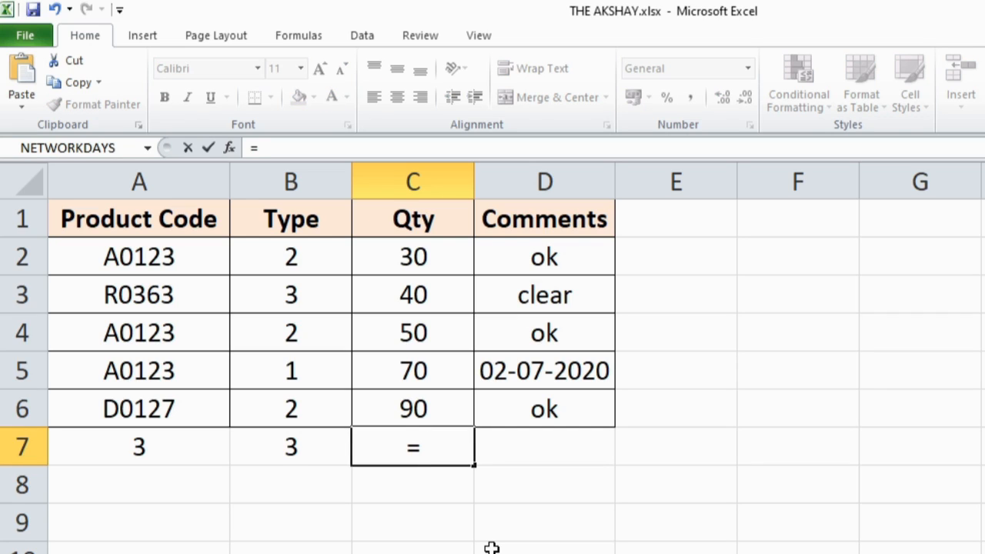
text(count)
key(Down)
key(Down)
key(Down)
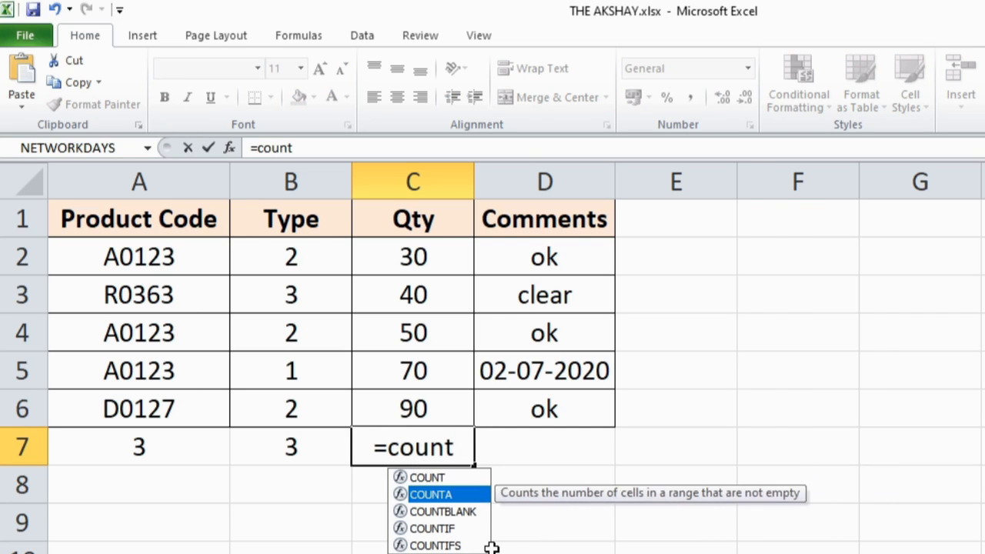
key(Tab)
drag(444, 257, 453, 427)
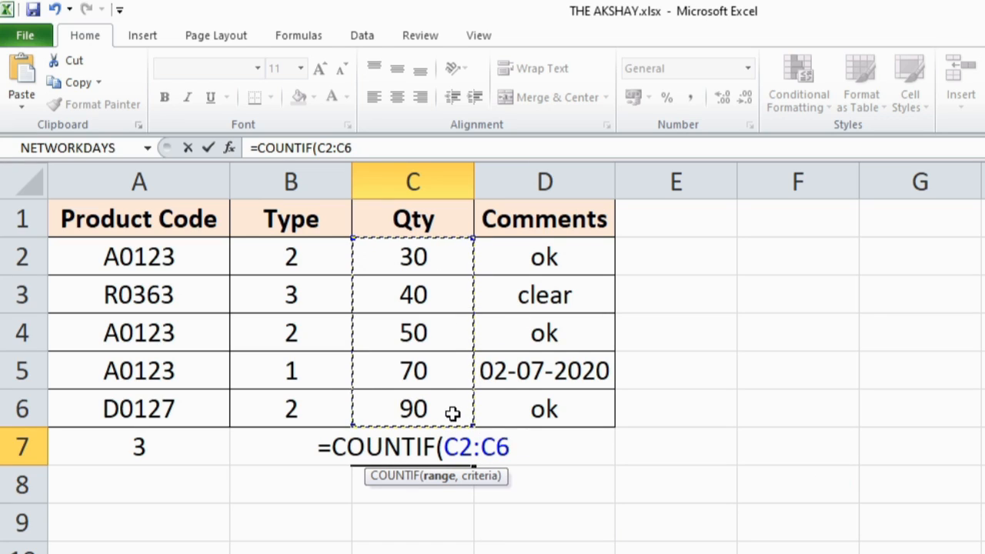
text(,)
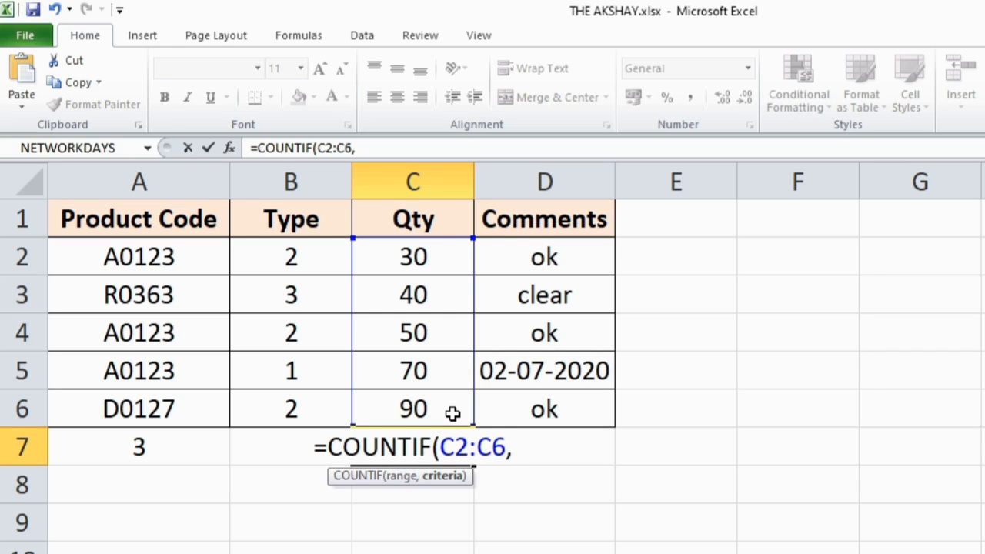
text(")
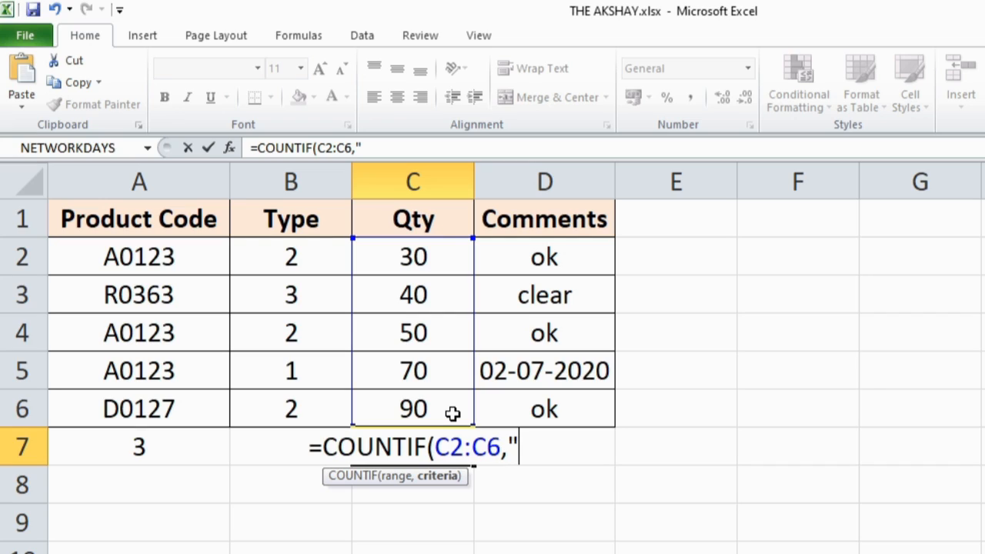
text(>50)
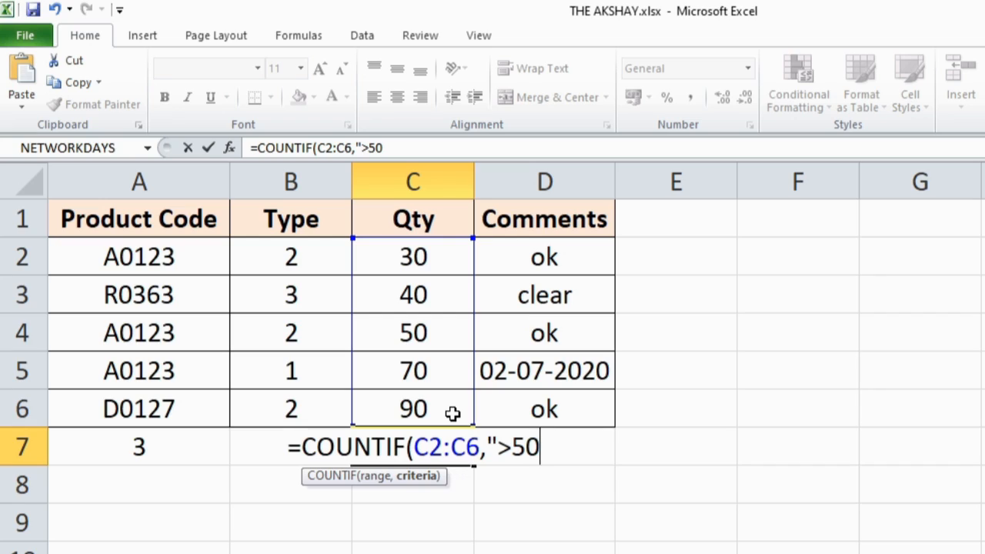
text(")
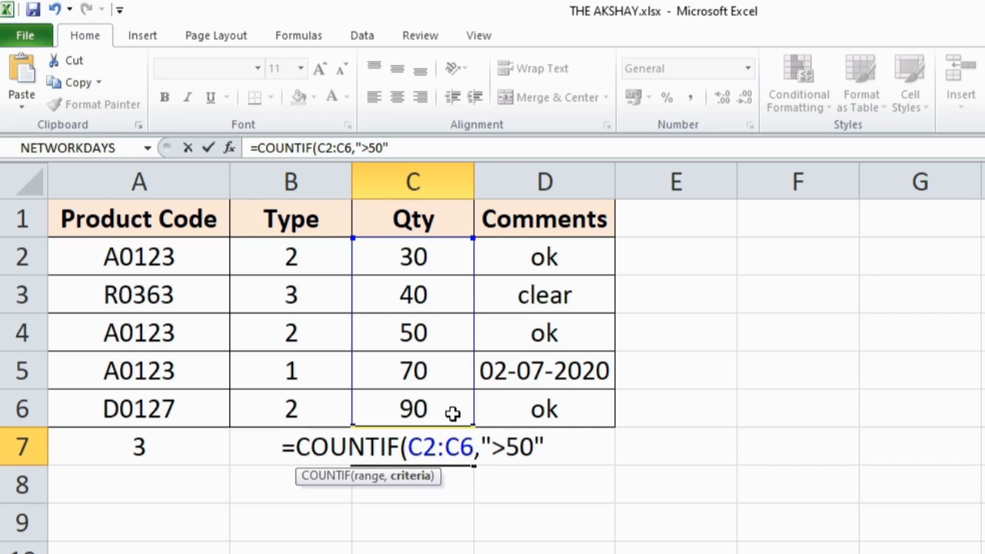
key(Return)
key(Up)
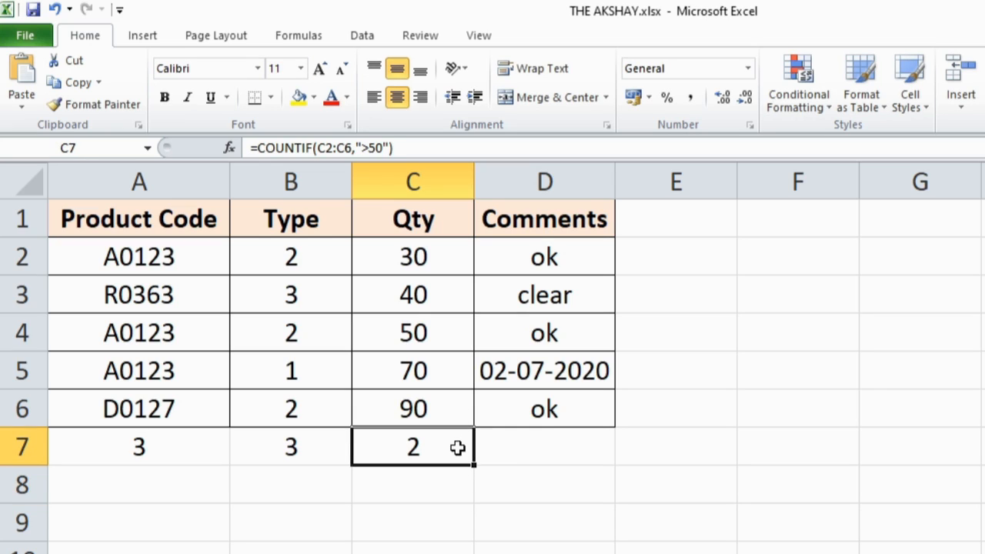
click(446, 370)
click(442, 420)
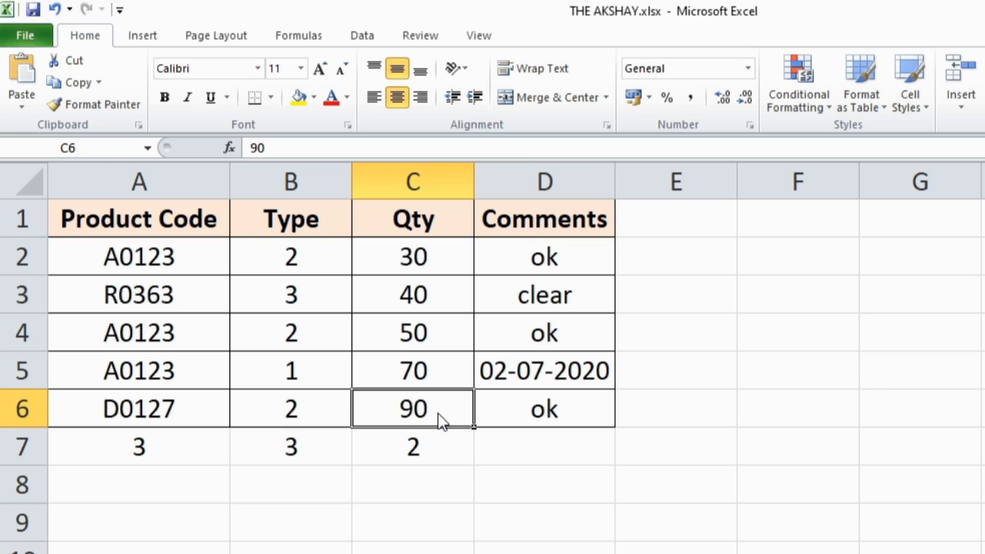
- Change the criterion in C7's COUNTIF formula to ">40"
click(430, 451)
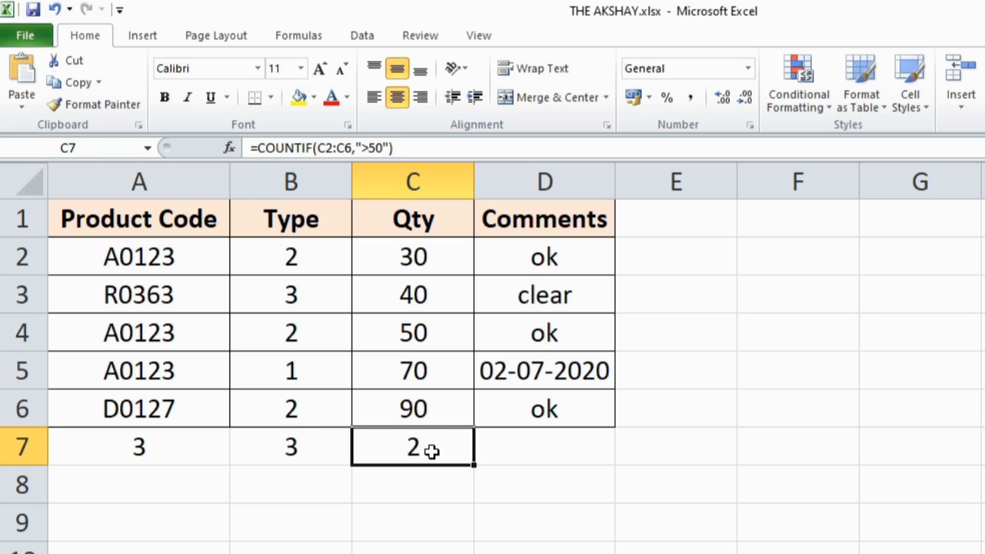
click(376, 149)
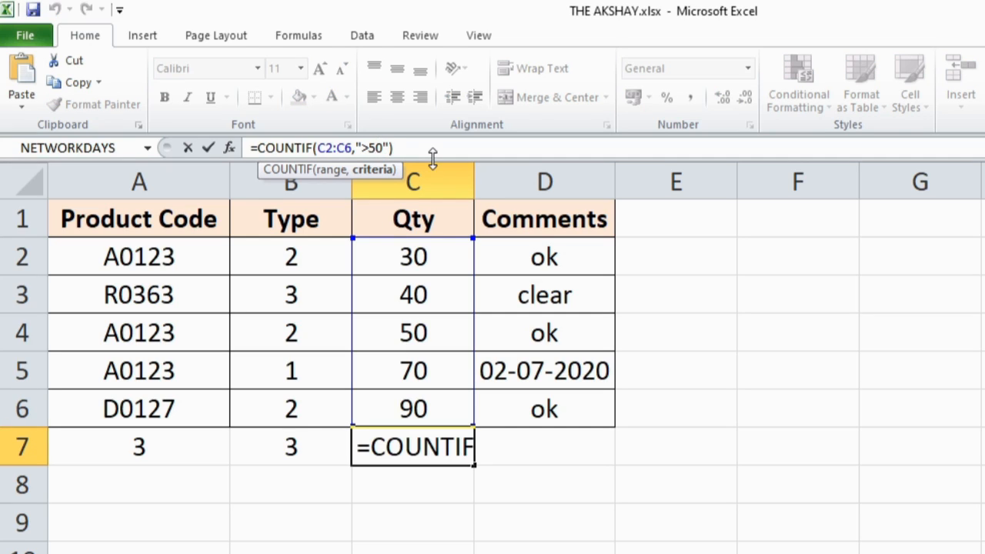
key(BackSpace)
text(4)
key(Return)
key(Up)
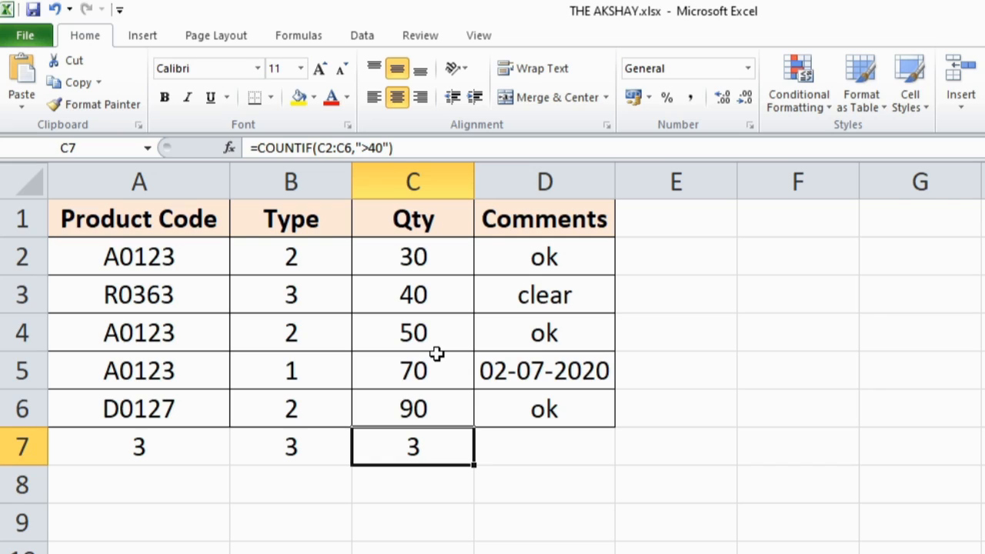
- Remove the greater-than sign from the criterion in C7's COUNTIF formula, and select the empty cell D7 below Comments
click(371, 148)
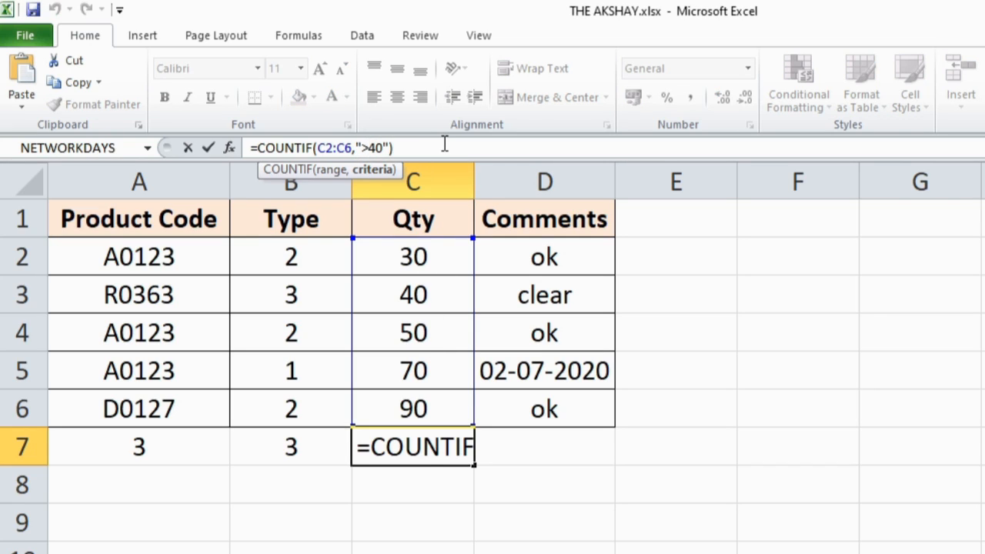
key(BackSpace)
key(Return)
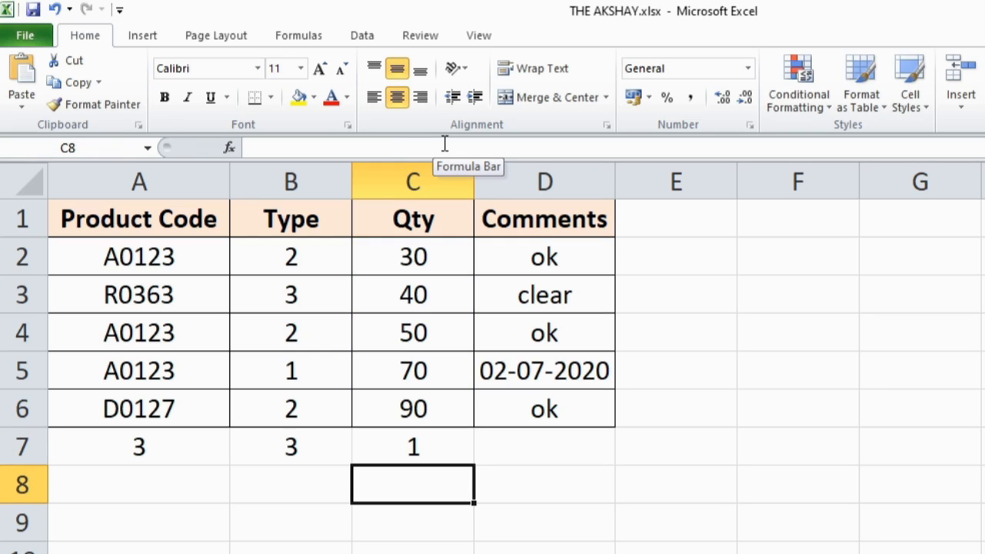
click(564, 451)
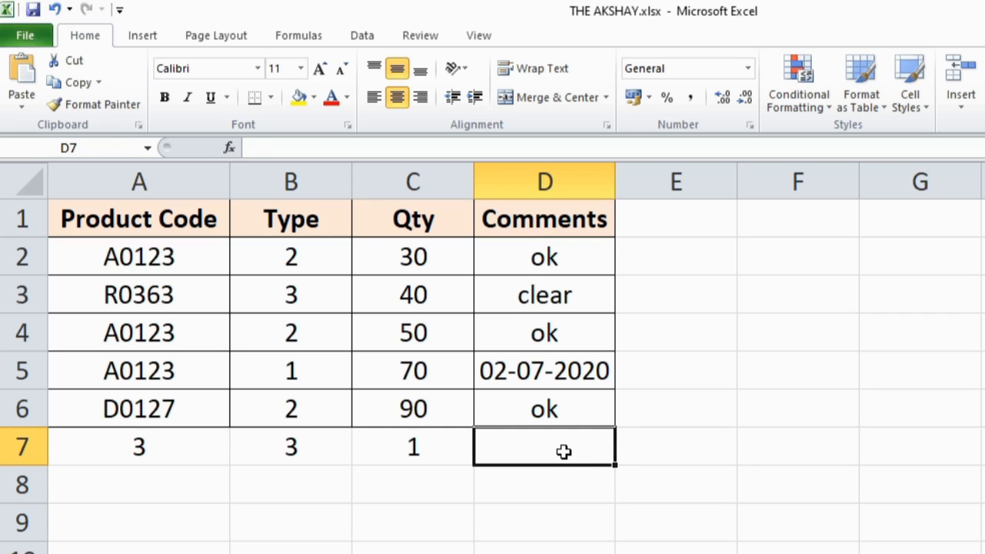
- Enter =COUNTIF(D2:D6,"ok") in D7 to count the comments that read ok
text(=coun)
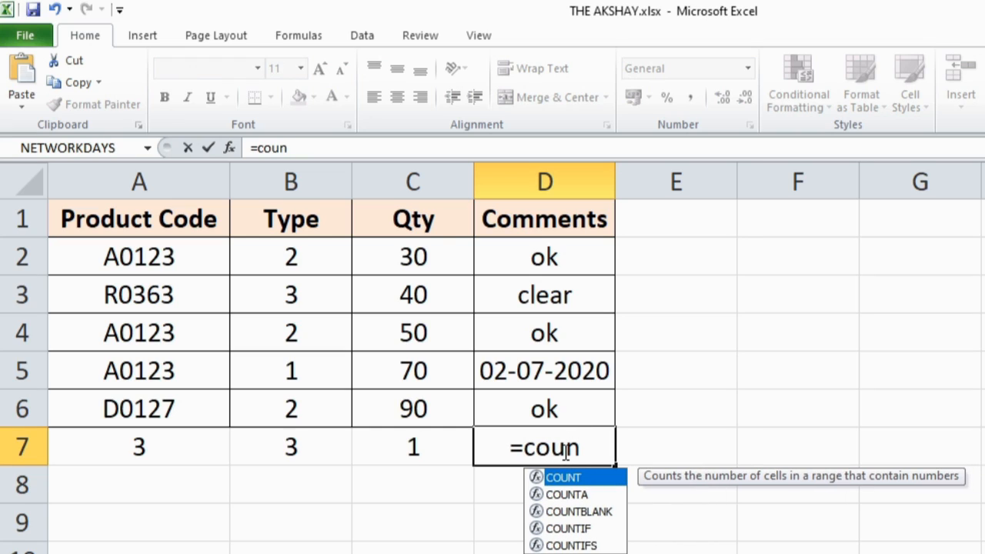
key(Down)
key(Down)
key(Down)
key(Tab)
drag(570, 252, 573, 411)
text(,)
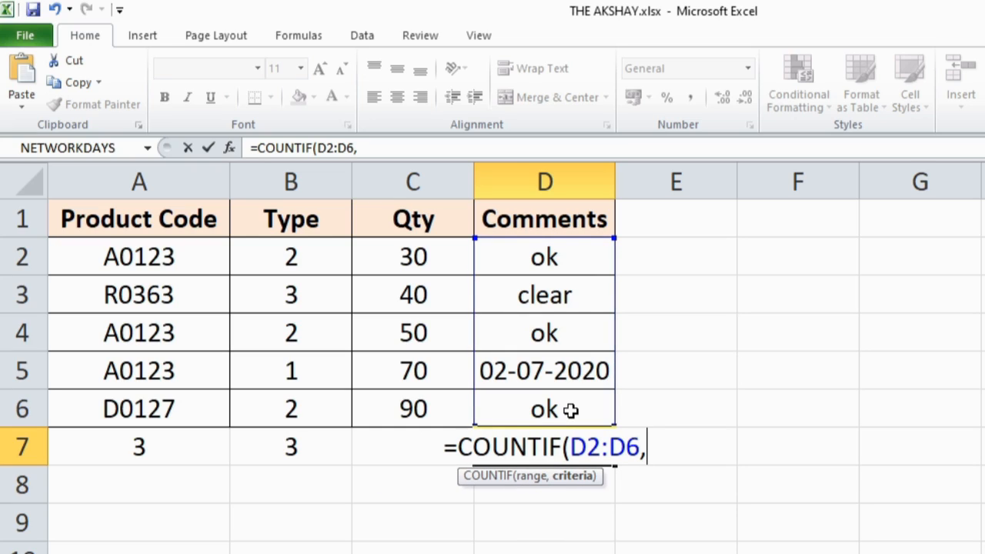
text("ok")
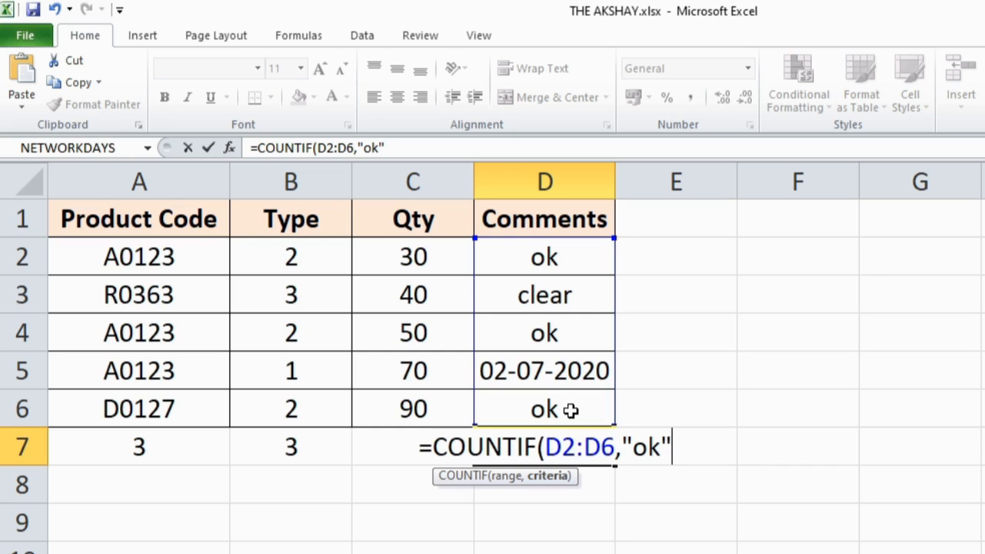
key(Return)
key(Up)
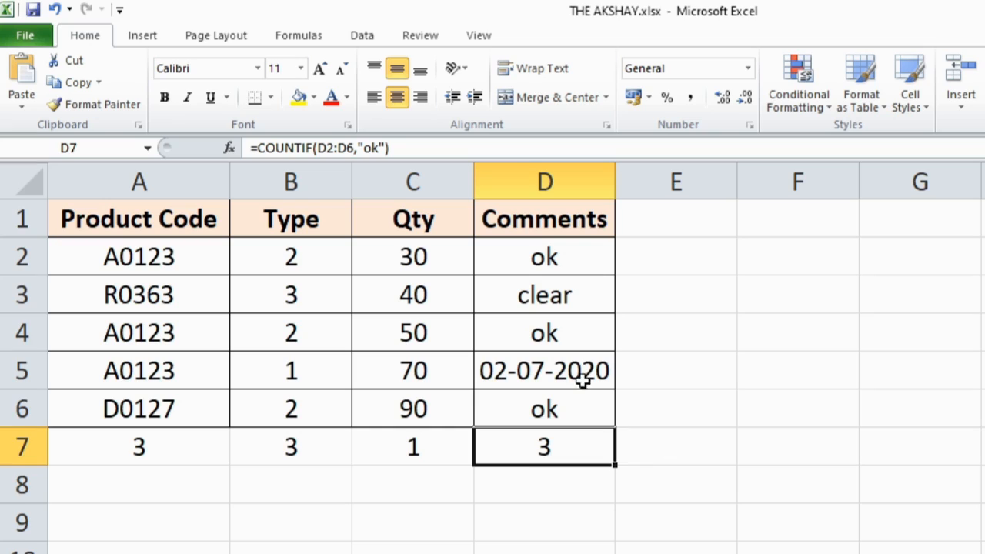
- Check the matching comments in D2, D4 and D6, and return to the formula cell D7
click(573, 265)
ctrl+click(570, 332)
click(587, 410)
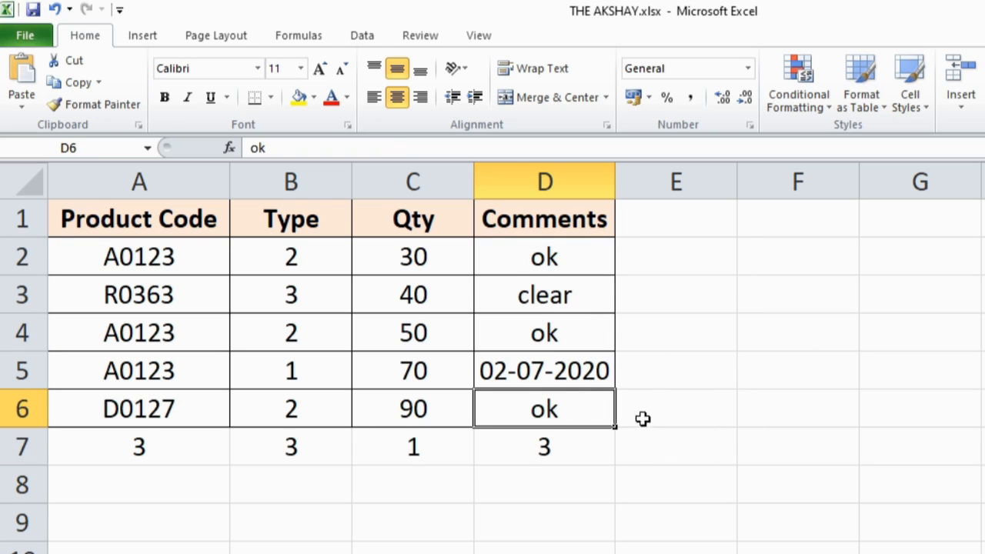
click(583, 457)
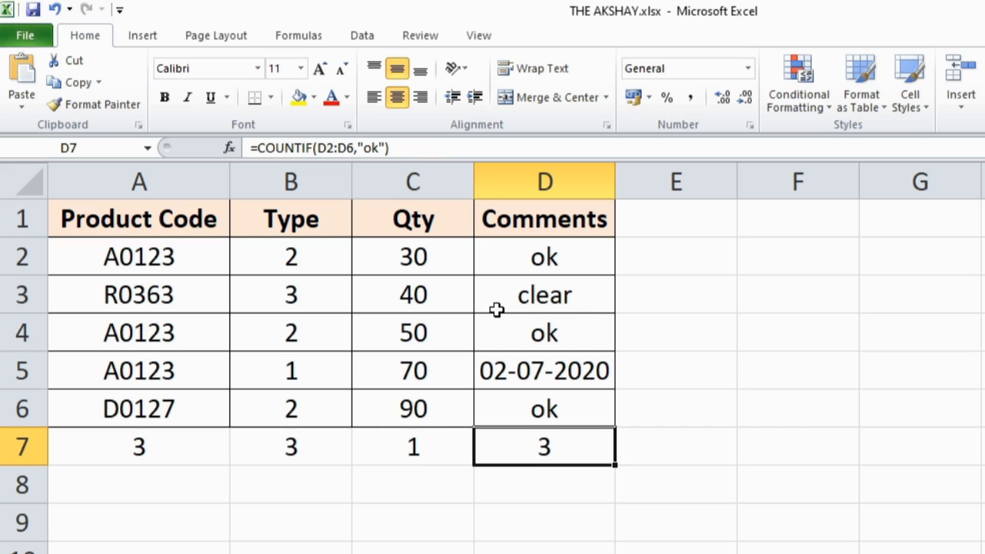
- Clear the "ok" criterion from the COUNTIF formula in D7, keeping the range D2:D6
double_click(570, 447)
click(660, 446)
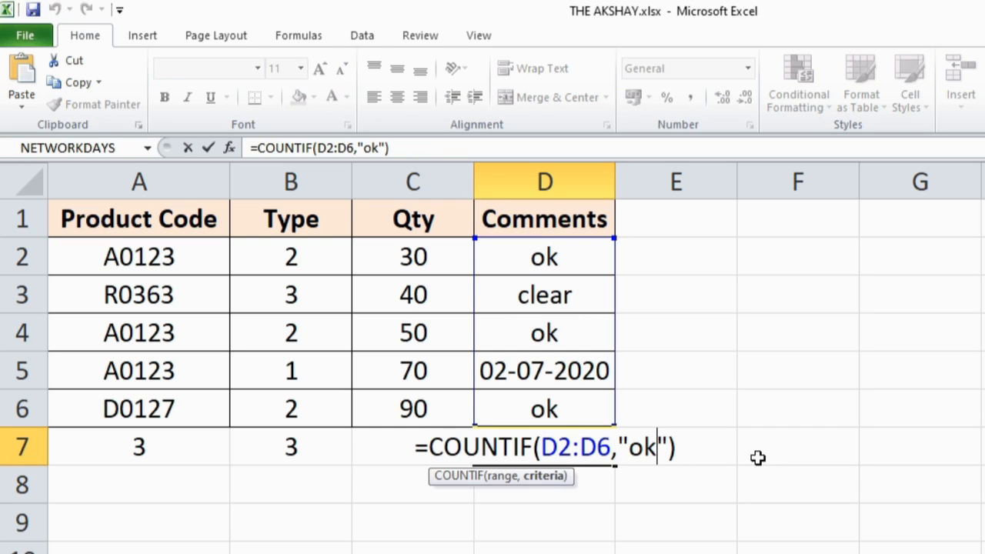
key(Right)
key(BackSpace)
key(BackSpace)
key(BackSpace)
key(BackSpace)
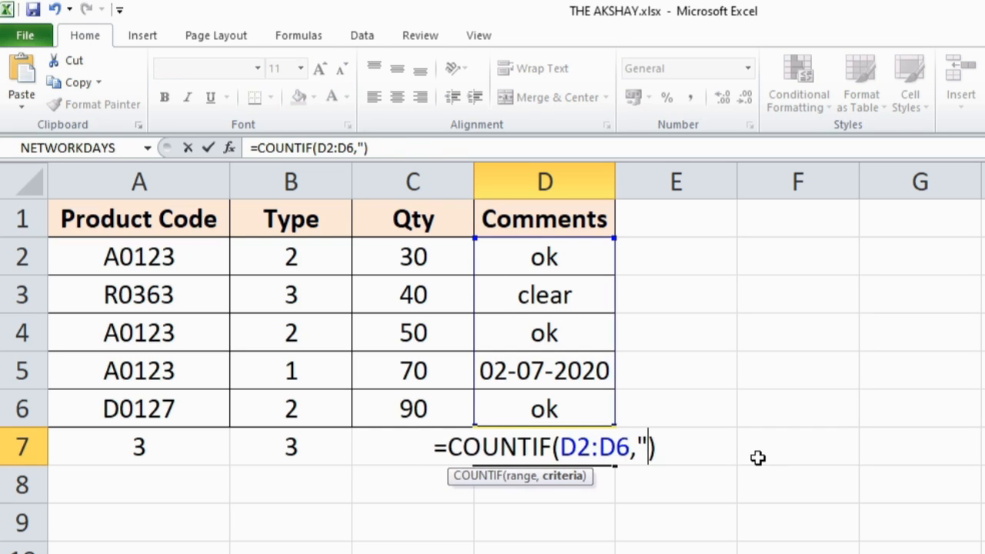
click(546, 371)
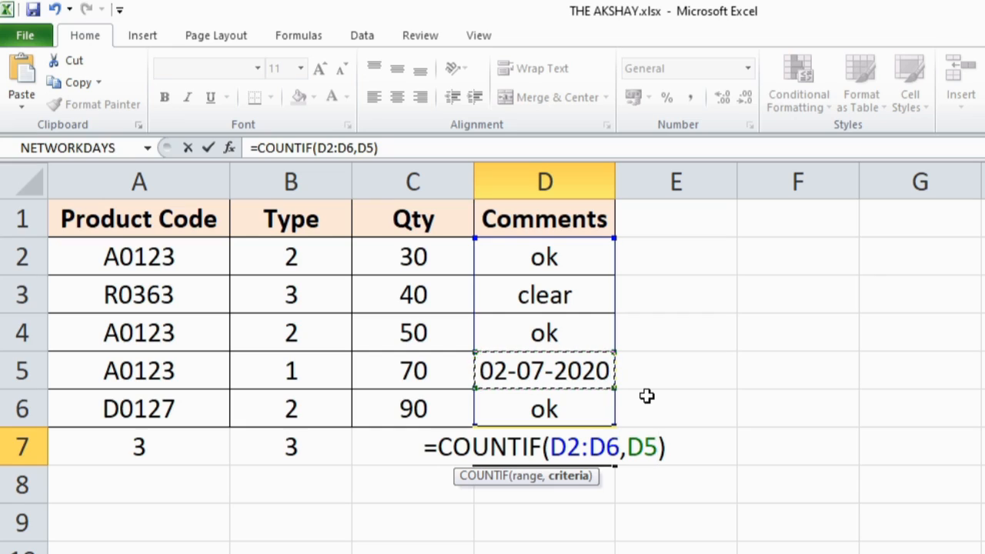
key(BackSpace)
key(BackSpace)
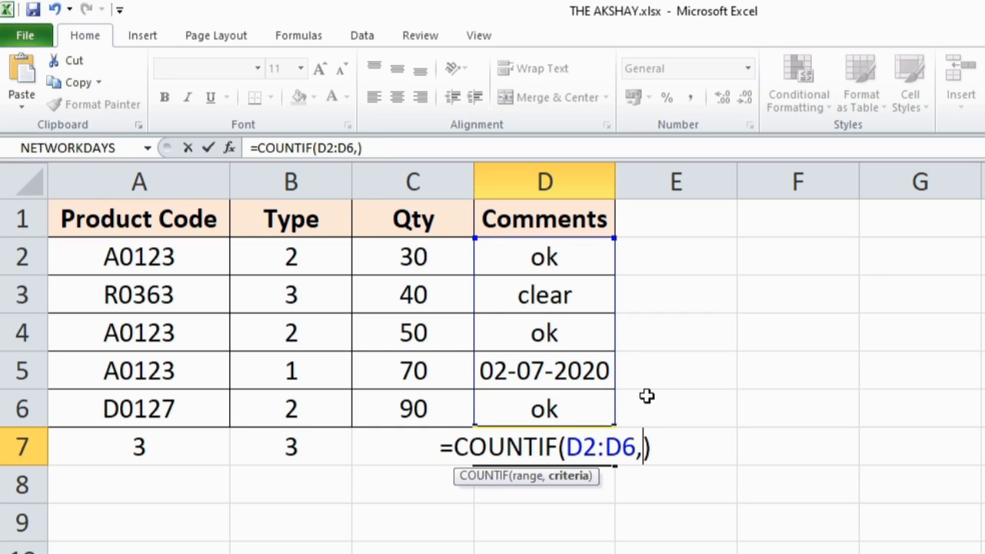
- Use DATE(2020,07,01) as the criterion of D7's COUNTIF formula and enter it
text(date)
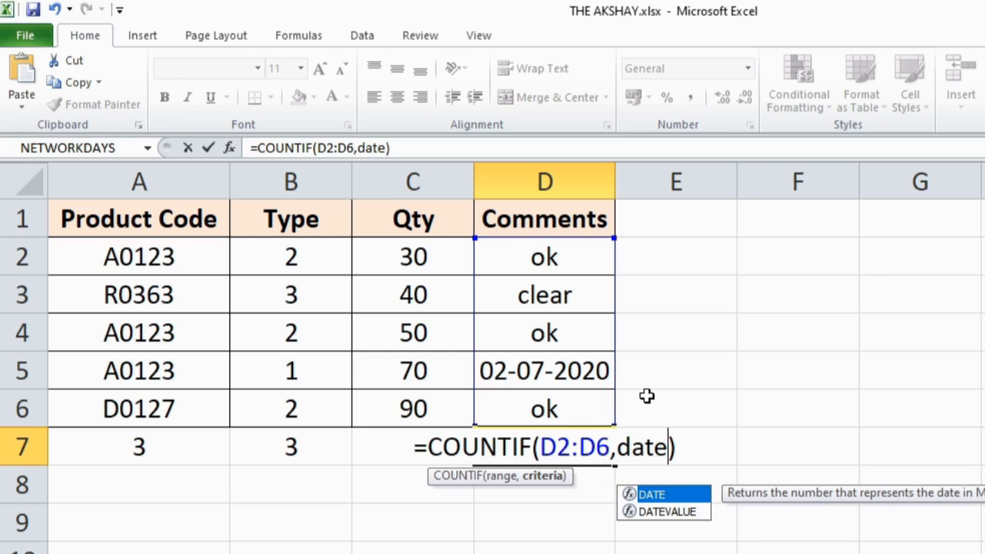
key(Tab)
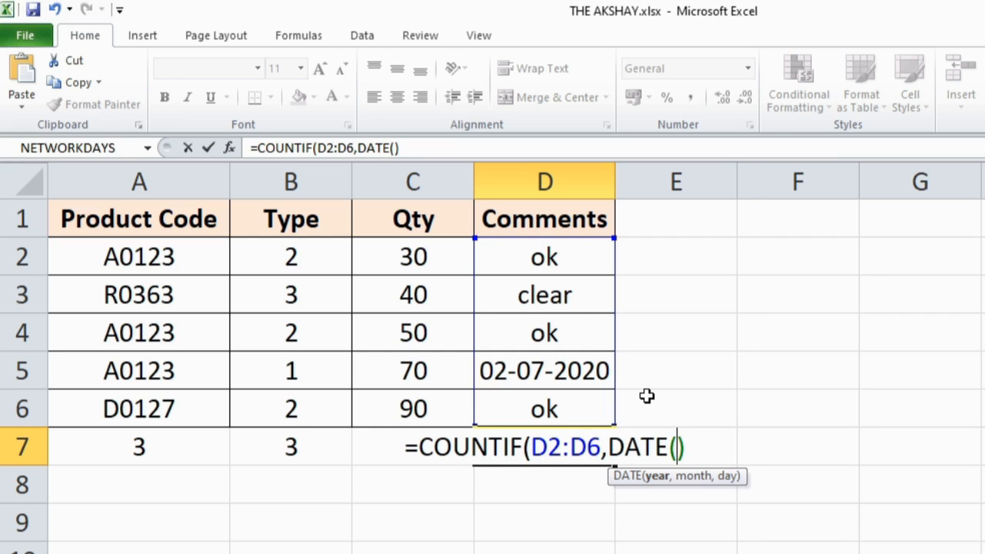
text(2020,0)
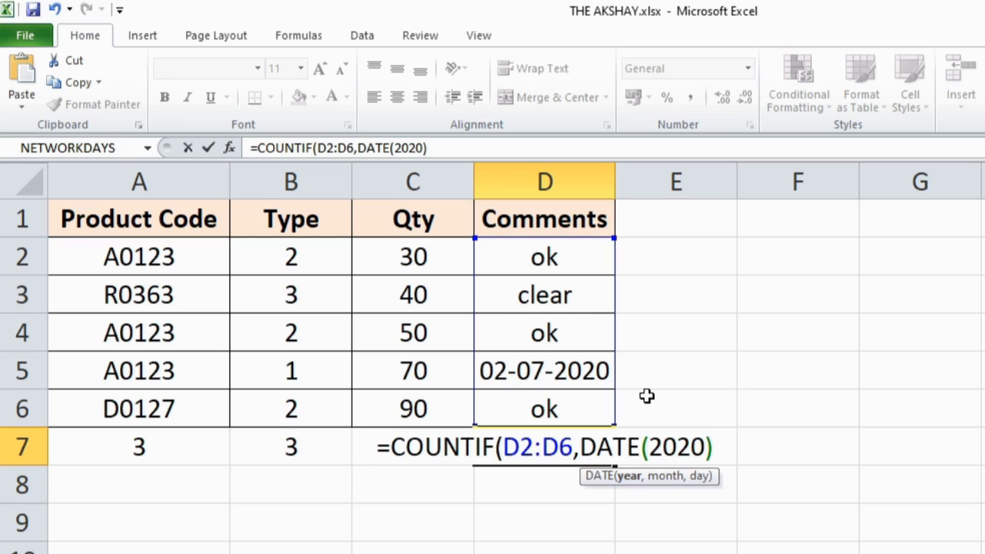
text(7)
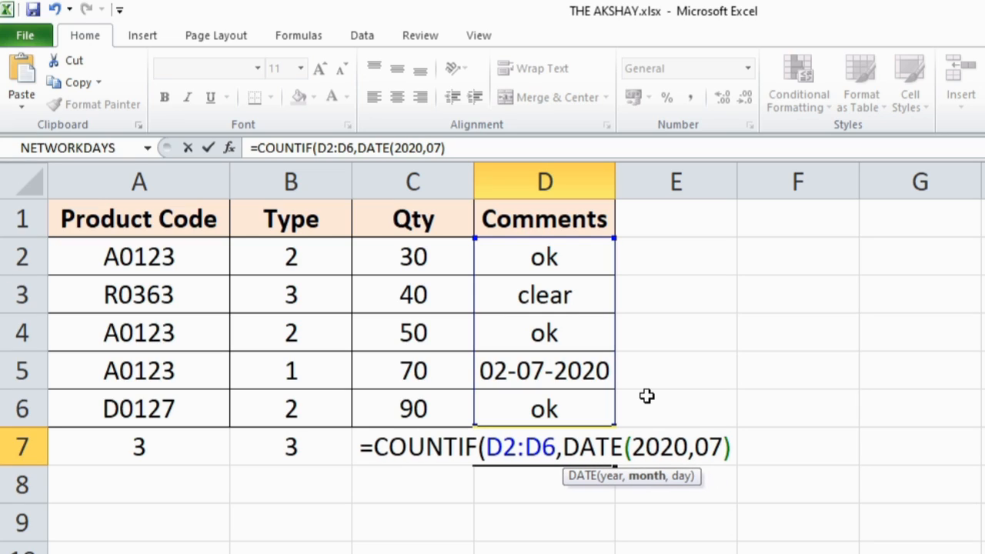
text(,0)
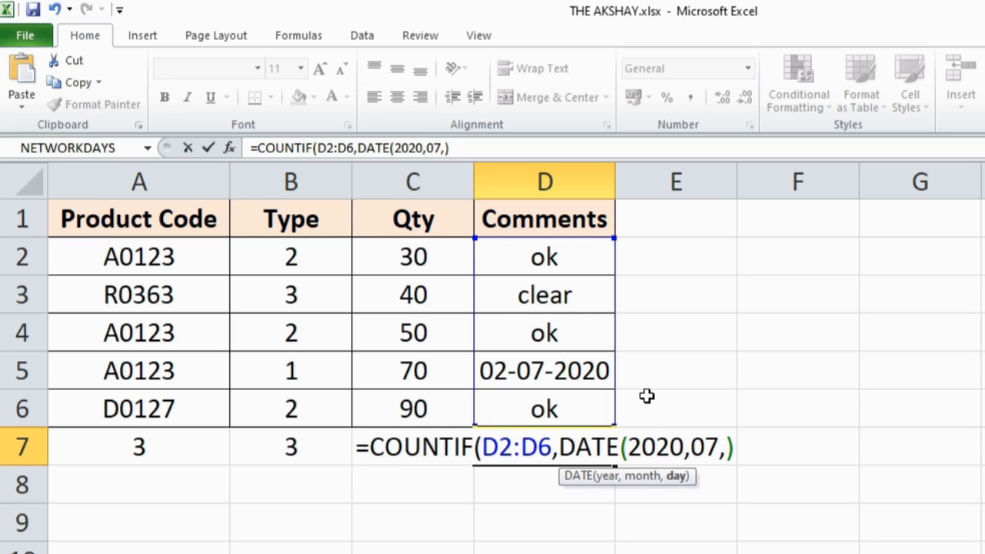
text(1)
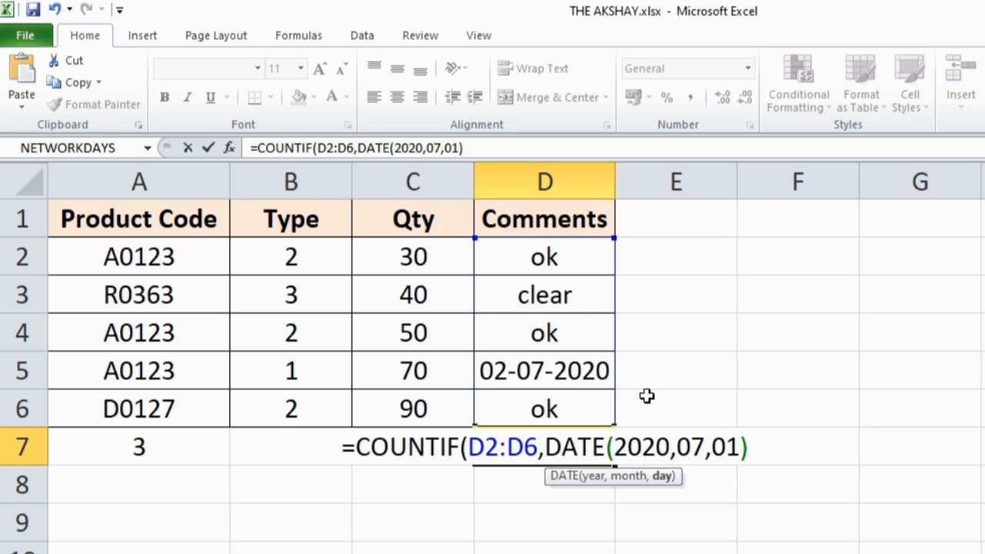
key(ctrl+Return)
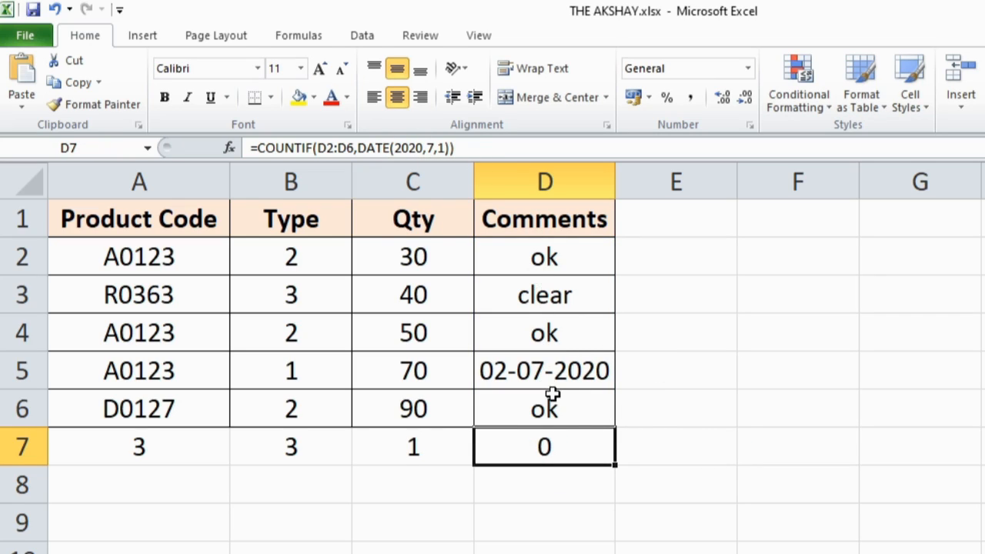
- Change the day in the DATE criterion of D7's COUNTIF formula to 2
key(F2)
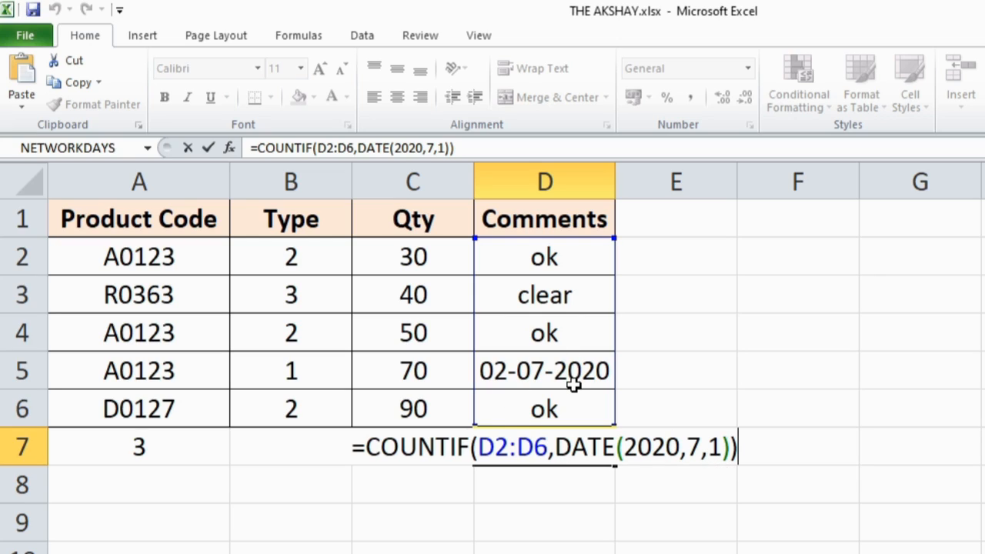
click(719, 452)
key(BackSpace)
text(2)
key(Return)
key(Up)
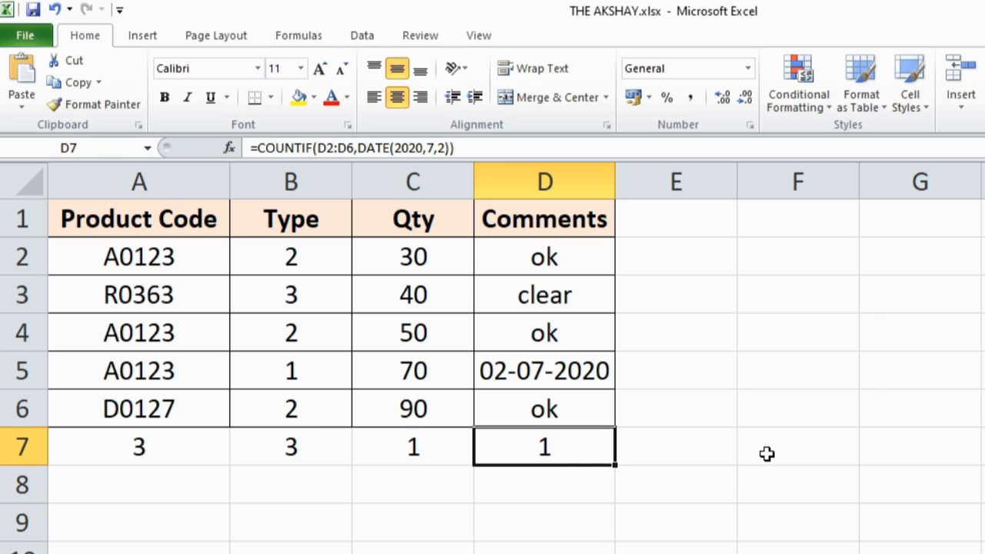
- Edit D7's COUNTIF formula so that the day in its DATE criterion is 1
key(F2)
key(Left)
key(Left)
key(Left)
key(Left)
key(Left)
key(Left)
key(Left)
key(Left)
key(Left)
key(Left)
key(Left)
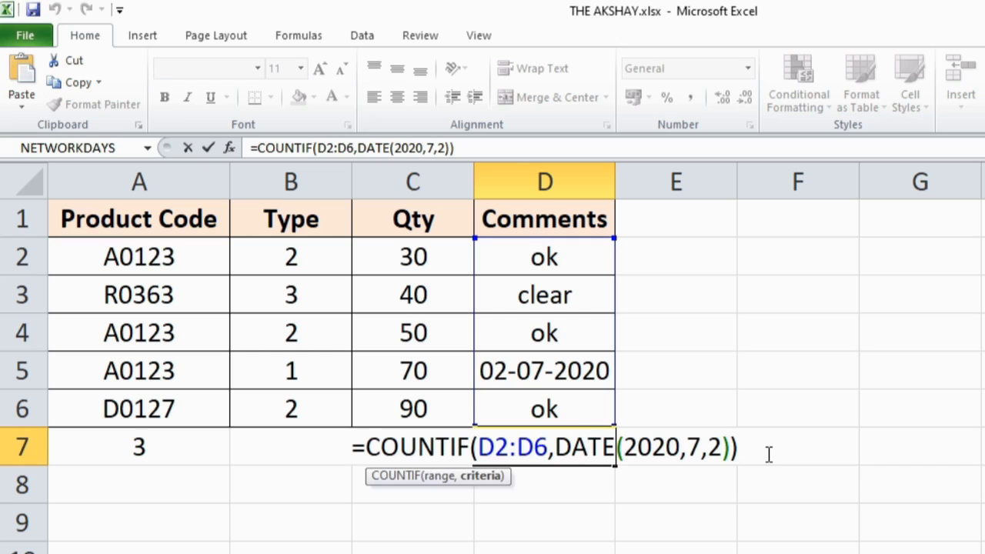
key(Right)
key(Right)
key(Right)
key(Right)
key(Right)
key(Right)
key(Right)
key(Right)
key(Right)
key(BackSpace)
text(1)
- Insert ">"& before DATE in D7's COUNTIF criterion to count dates later than the given one, and enter the formula
key(Left)
key(Left)
key(Left)
key(Left)
key(Left)
key(Left)
key(Left)
key(Left)
key(Left)
key(Left)
key(Left)
key(Left)
key(Left)
key(Left)
key(Right)
text(")
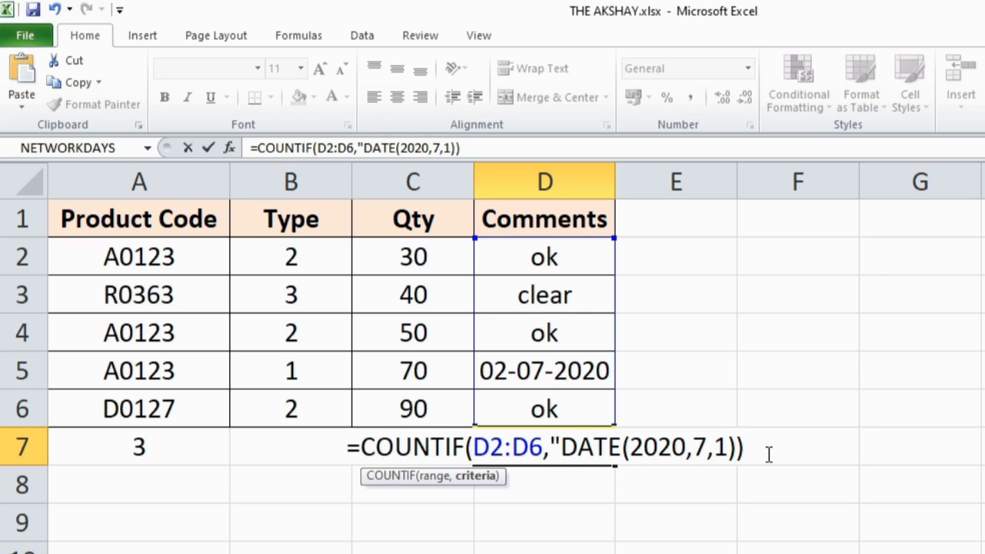
text(>)
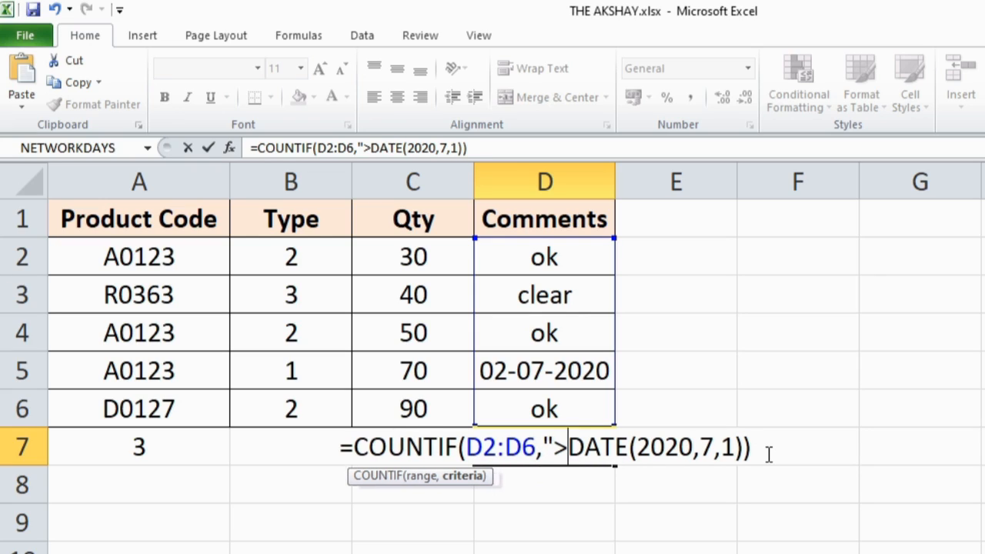
text(")
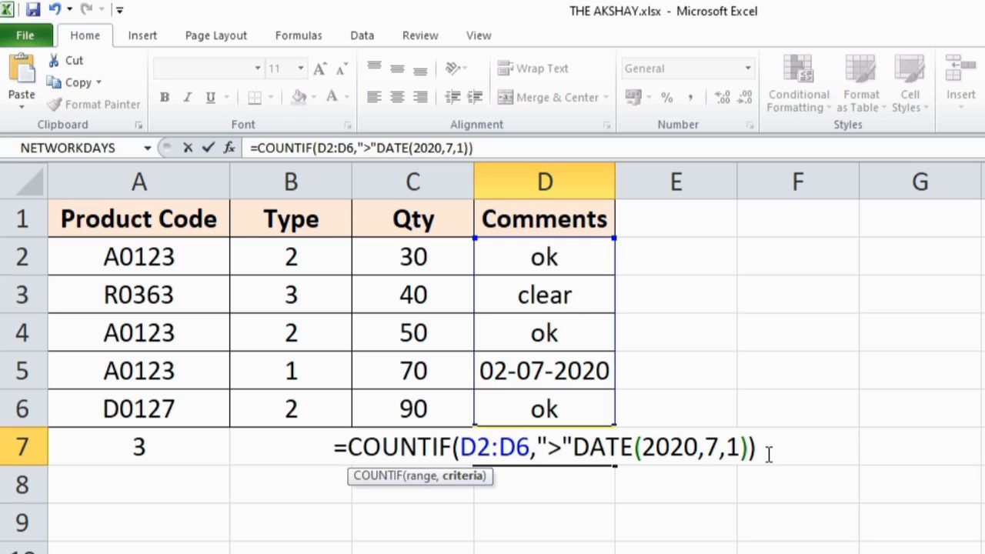
text(&)
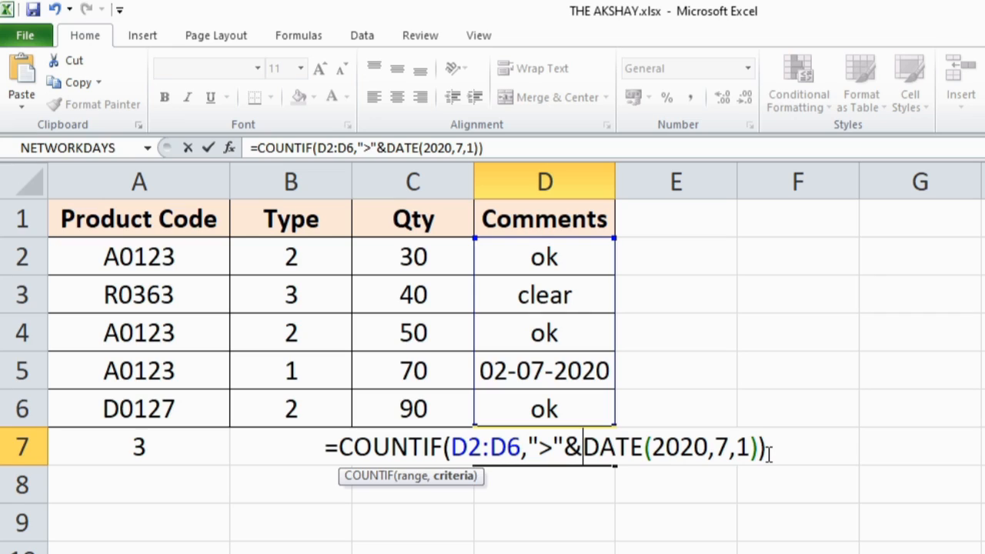
key(Right)
key(Return)
key(Up)
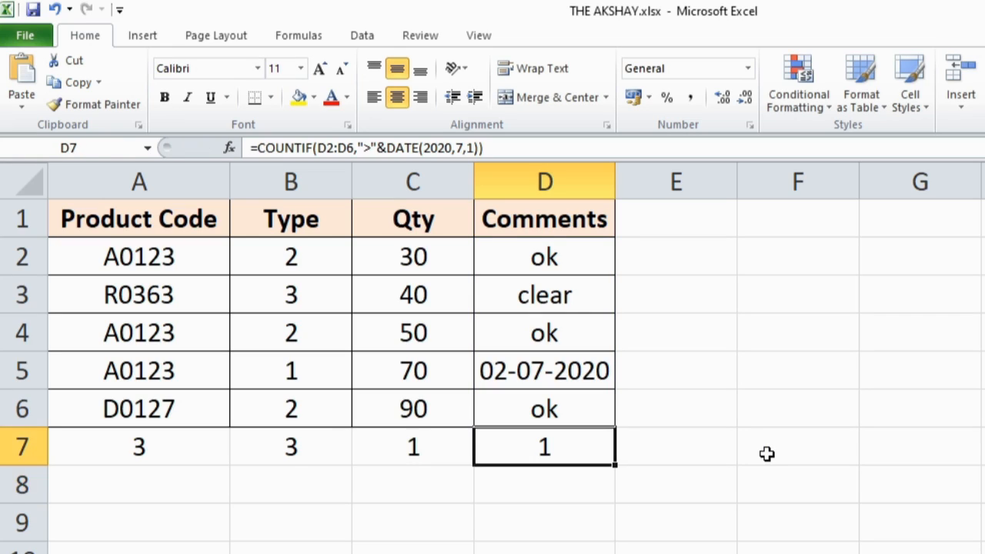
- Inspect the date in D5 and review the COUNTIF formula in D7 without changing it
click(548, 372)
click(573, 457)
key(F2)
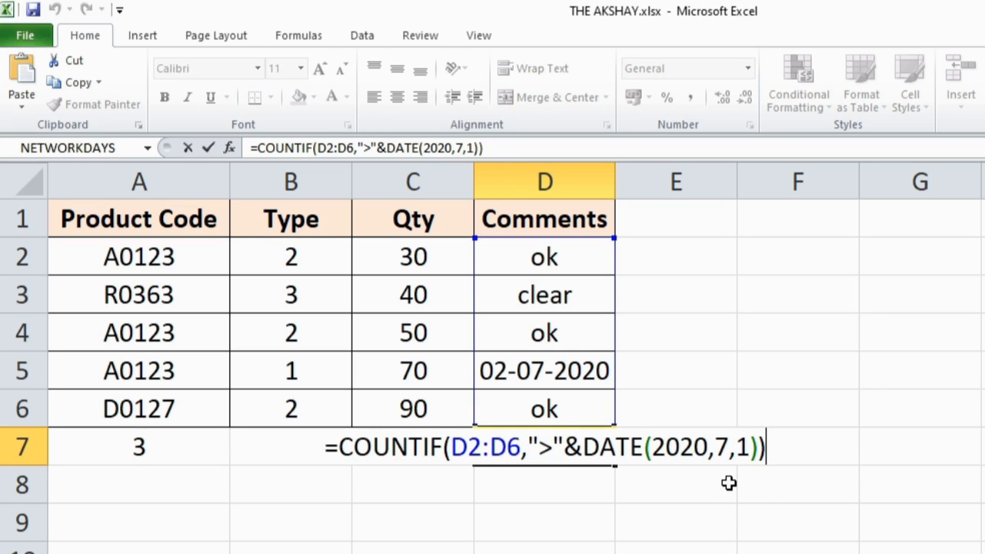
key(Escape)
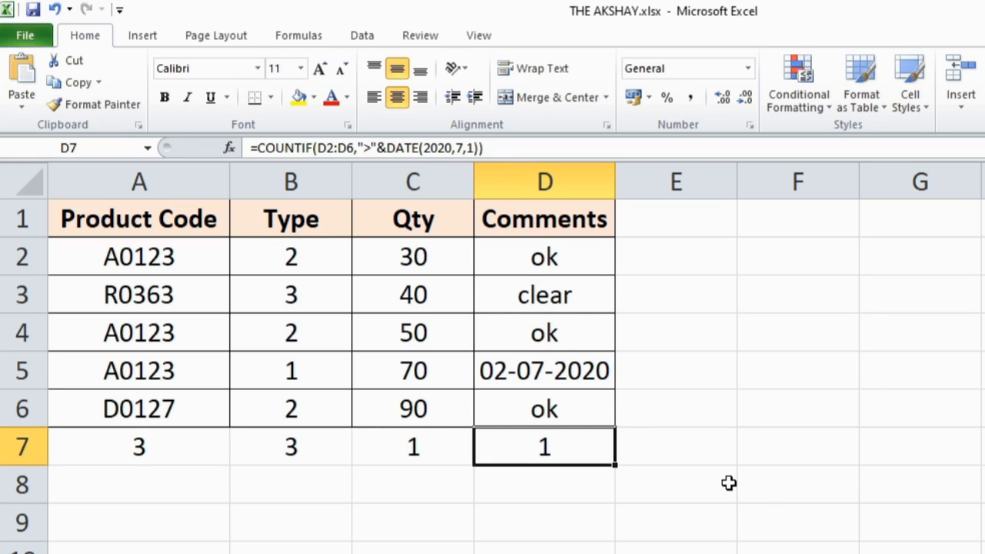